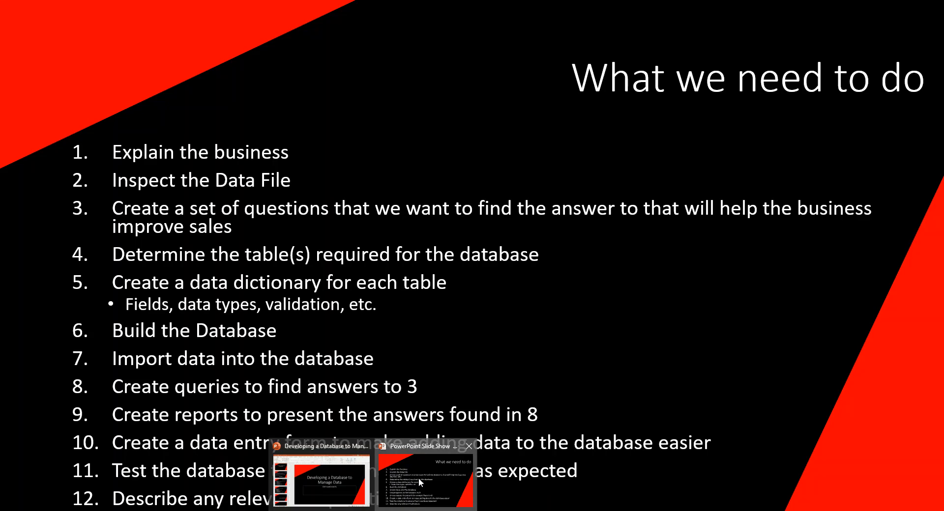
- Switch to OneNote and delete the italic instruction about creating a list of 3-5 questions under Business Information
{"action": "left_click", "coordinate": [418, 478]}
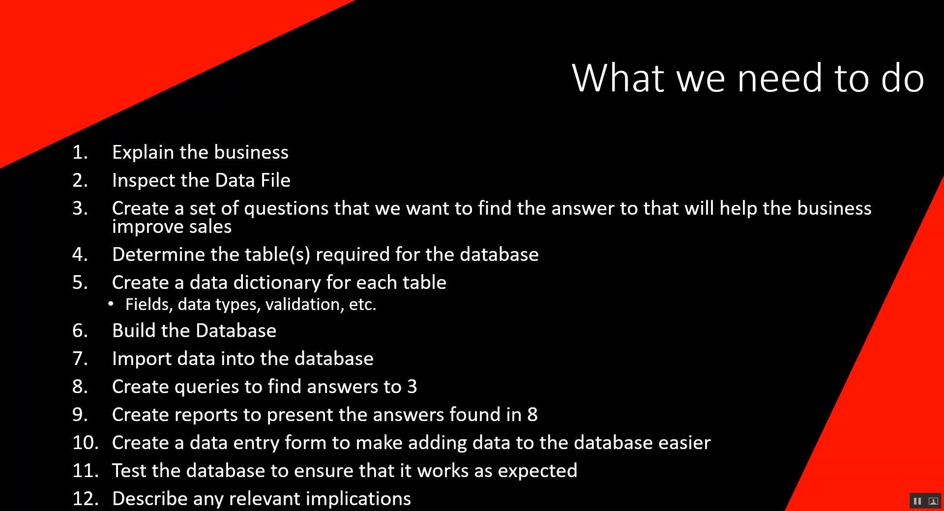
{"action": "key", "text": "alt+Tab"}
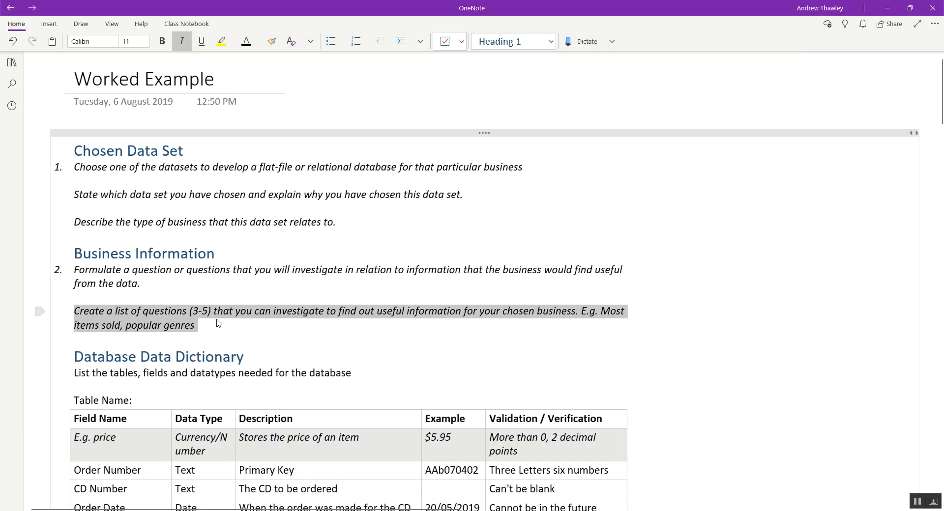
{"action": "key", "text": "Delete"}
{"action": "key", "text": "Down"}
{"action": "key", "text": "Down"}
{"action": "key", "text": "Up"}
{"action": "key", "text": "Up"}
{"action": "key", "text": "Return"}
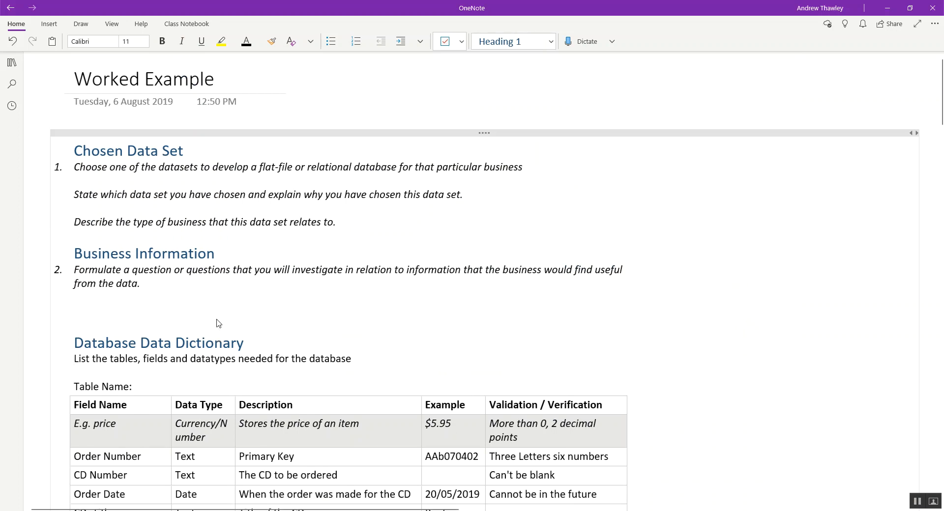
- Under Business Information, write "The CD Store wants to make money. They would find the following information useful:"
{"action": "type", "text": "The CD Store wants"}
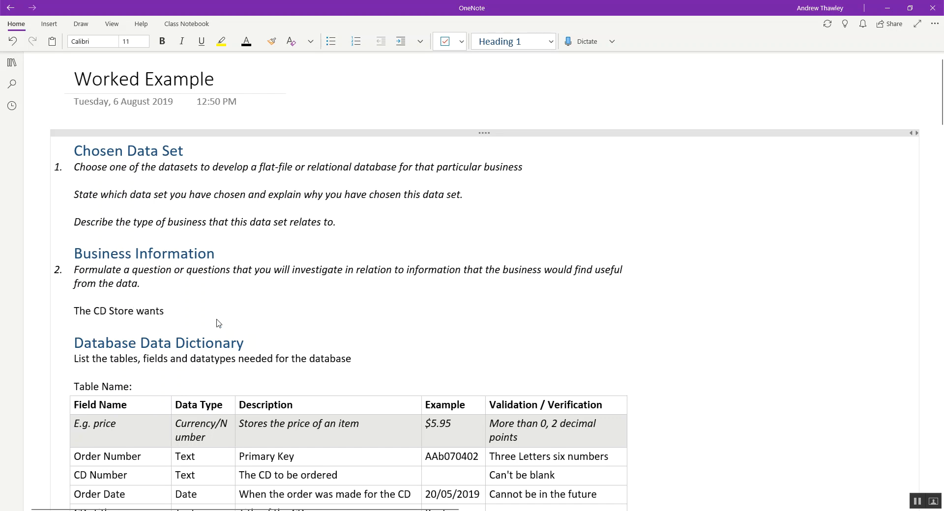
{"action": "type", "text": " to make money. They wou"}
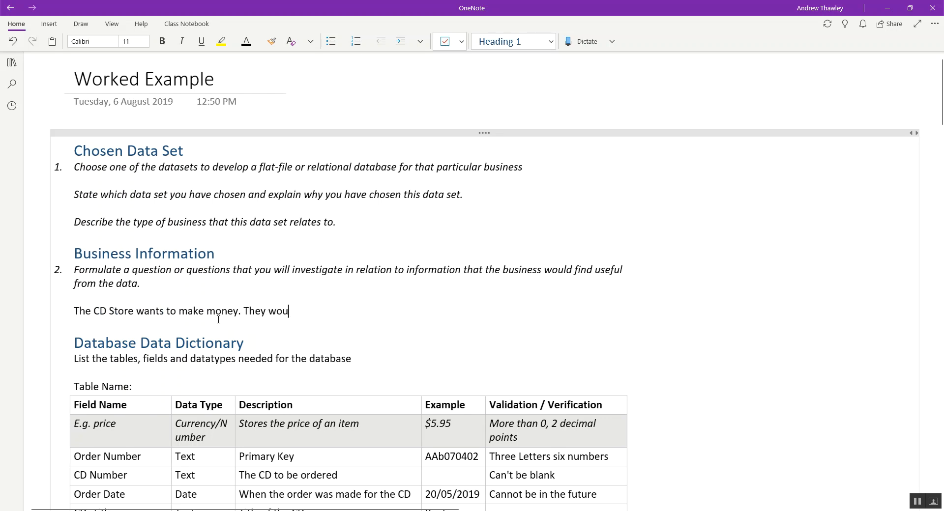
{"action": "key", "text": "BackSpace"}
{"action": "key", "text": "BackSpace"}
{"action": "key", "text": "BackSpace"}
{"action": "type", "text": "would "}
{"action": "type", "text": "in"}
{"action": "key", "text": "BackSpace"}
{"action": "key", "text": "BackSpace"}
{"action": "type", "text": "find the following information useful:"}
{"action": "key", "text": "Return"}
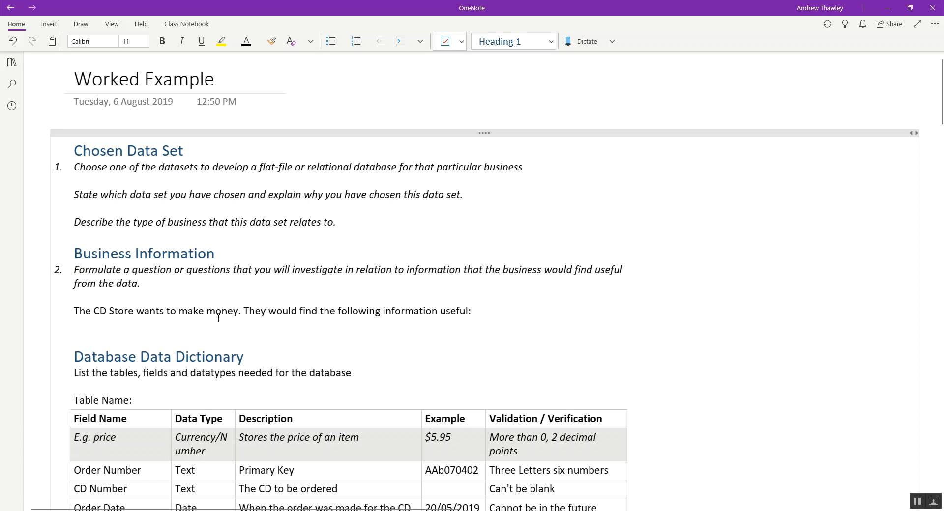
- Start a bulleted list under the introduction, and show the CD Orders table in Datasheet view in Access
{"action": "key", "text": "ctrl+period"}
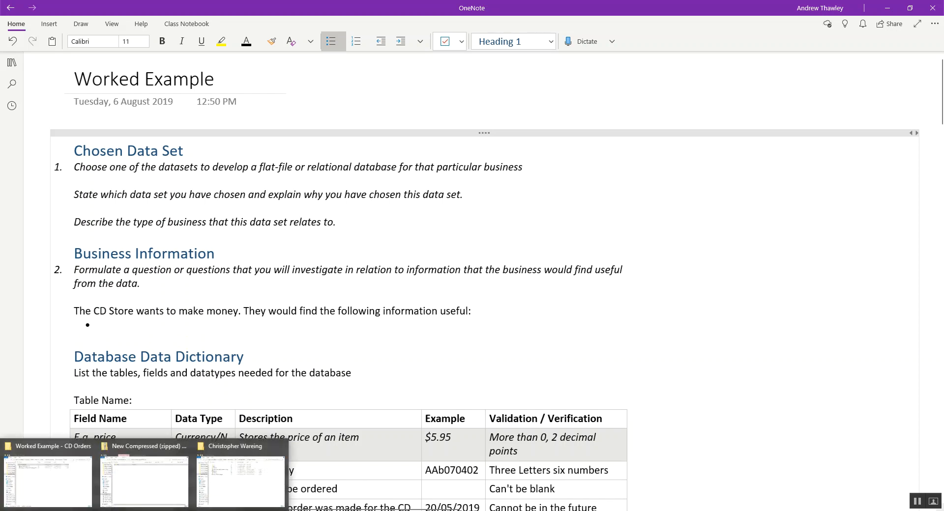
{"action": "mouse_move", "coordinate": [301, 510]}
{"action": "left_click", "coordinate": [301, 480]}
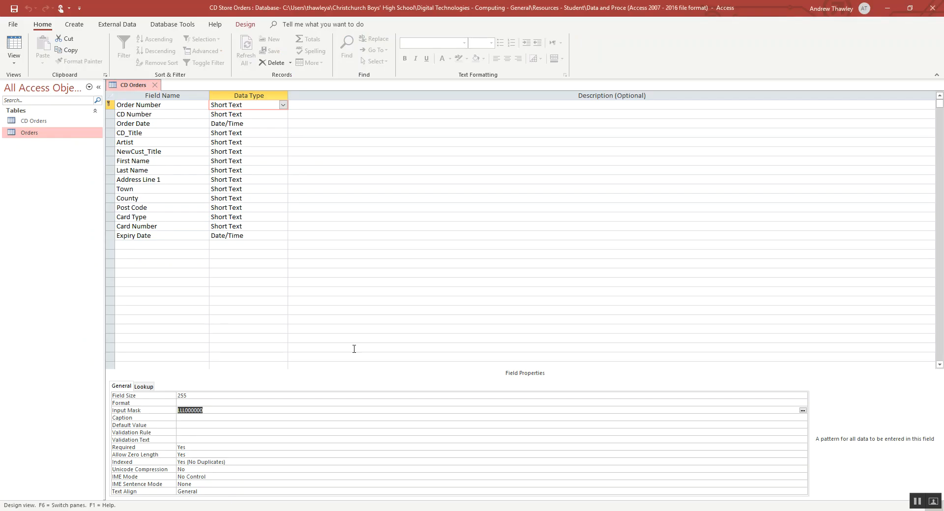
{"action": "left_click", "coordinate": [13, 45]}
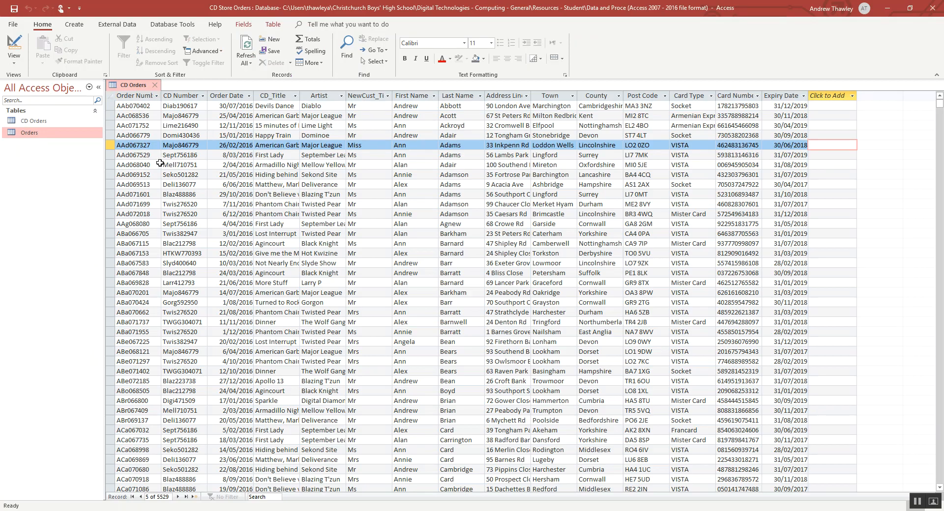
- Return to OneNote and enter "Most populat Credit Card" as the first bullet
{"action": "key", "text": "alt+Tab"}
{"action": "type", "text": "Most popula"}
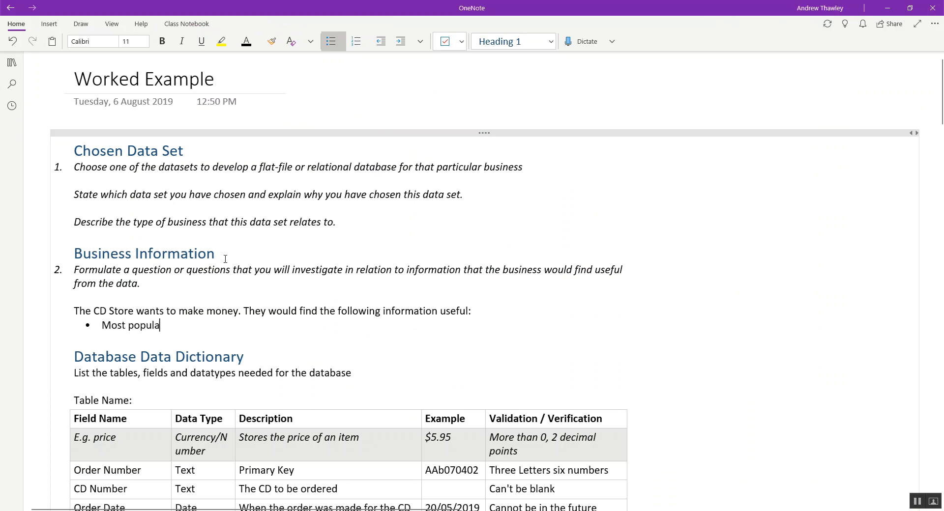
{"action": "type", "text": "t Credit Card"}
{"action": "key", "text": "Return"}
- Add the bullet "Repeat customers (customers who ordered more than once)"
{"action": "type", "text": "Repeat"}
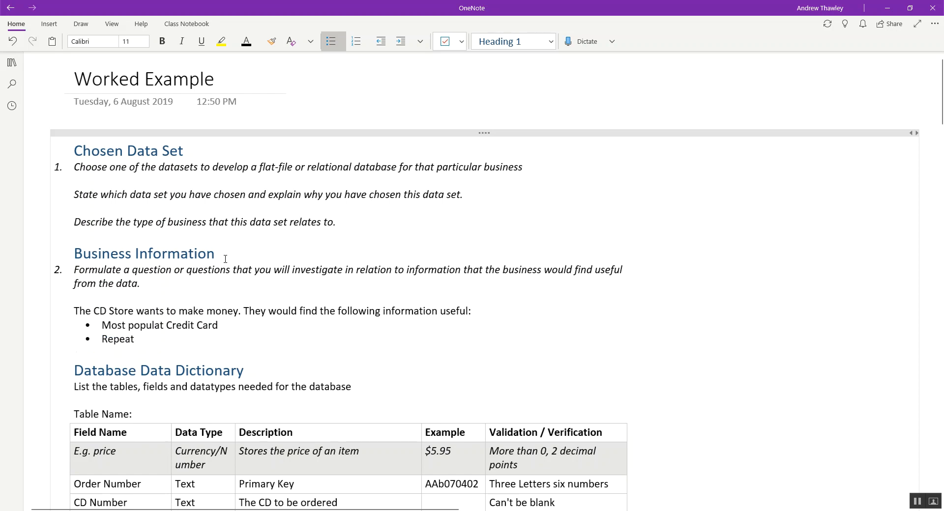
{"action": "type", "text": " customers (customers who"}
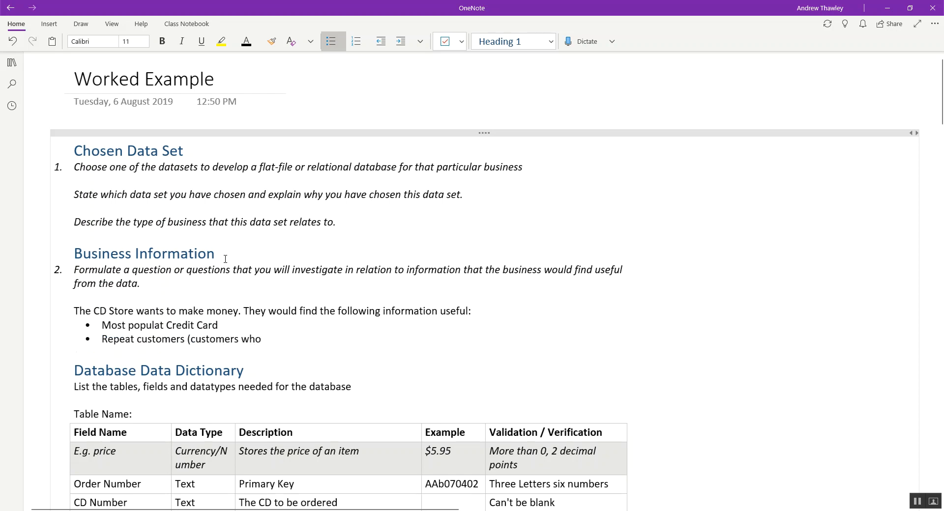
{"action": "type", "text": " ordered more than on"}
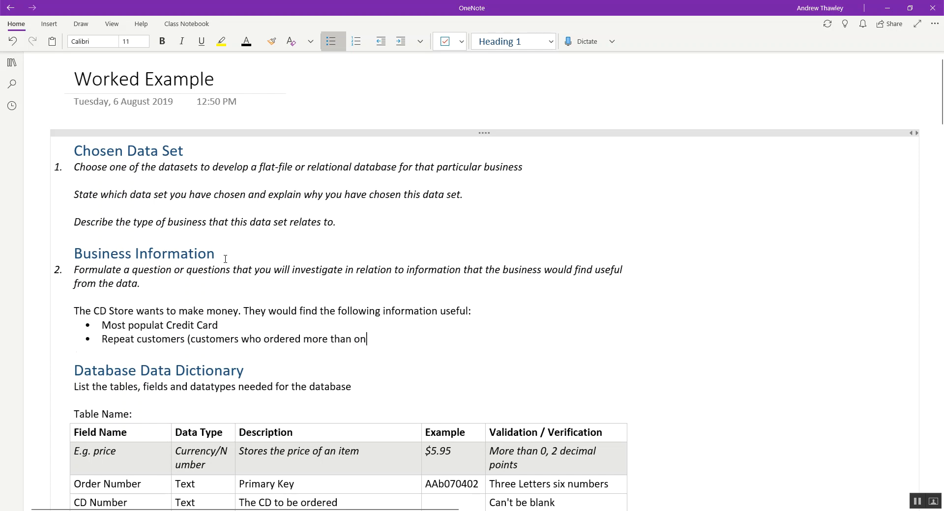
{"action": "type", "text": "ce)"}
{"action": "key", "text": "Return"}
- Add the bullet "Most popular album / artist" to the list
{"action": "type", "text": "M"}
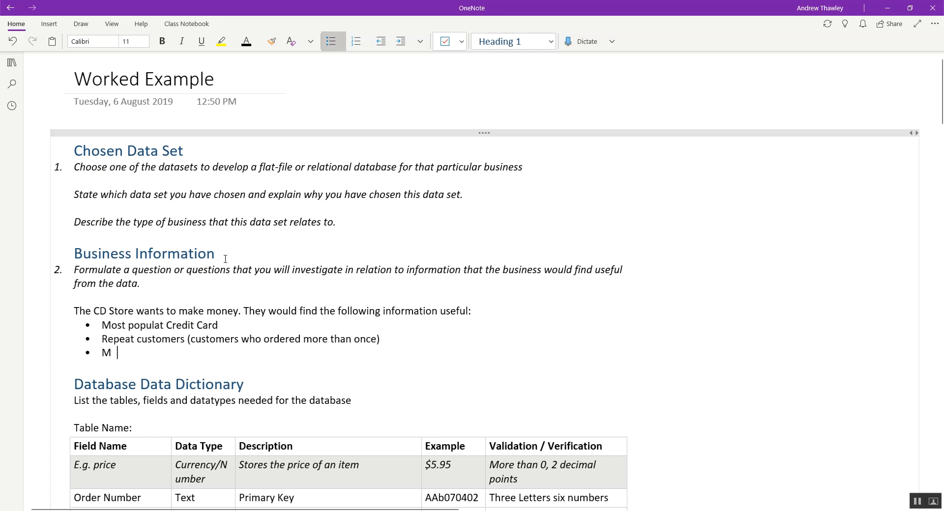
{"action": "type", "text": "ost popular album / artis"}
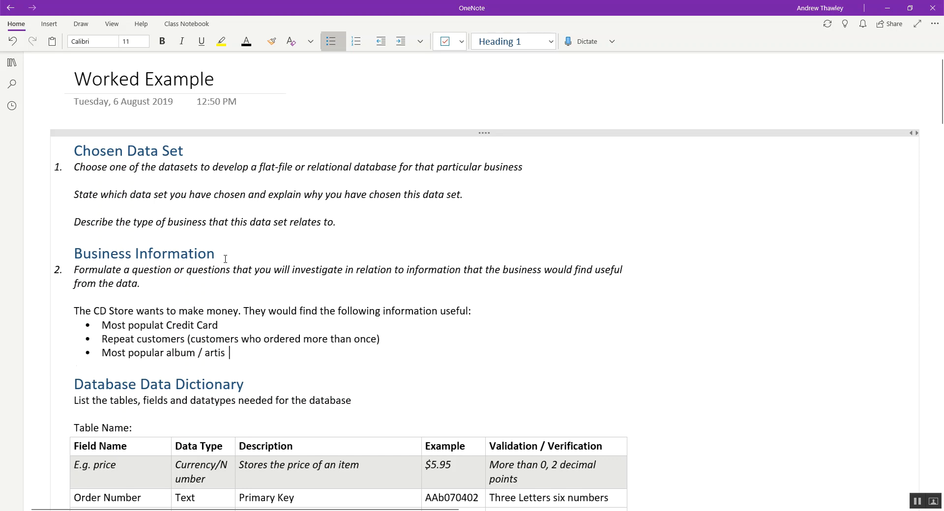
{"action": "key", "text": "Return"}
- Check the CD Orders fields in Access, and add the bullet "Total Tales be county" in OneNote
{"action": "key", "text": "alt+Tab"}
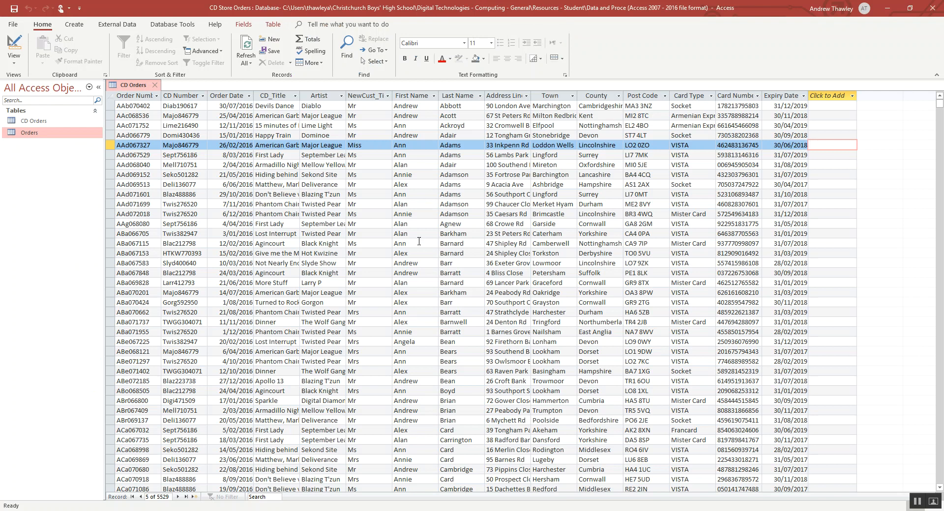
{"action": "key", "text": "alt+Tab"}
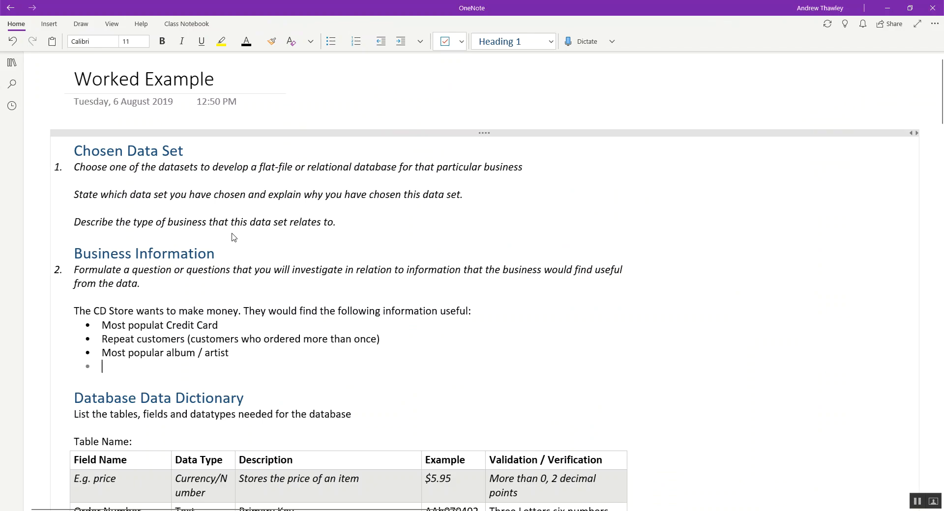
{"action": "type", "text": "Total Tale"}
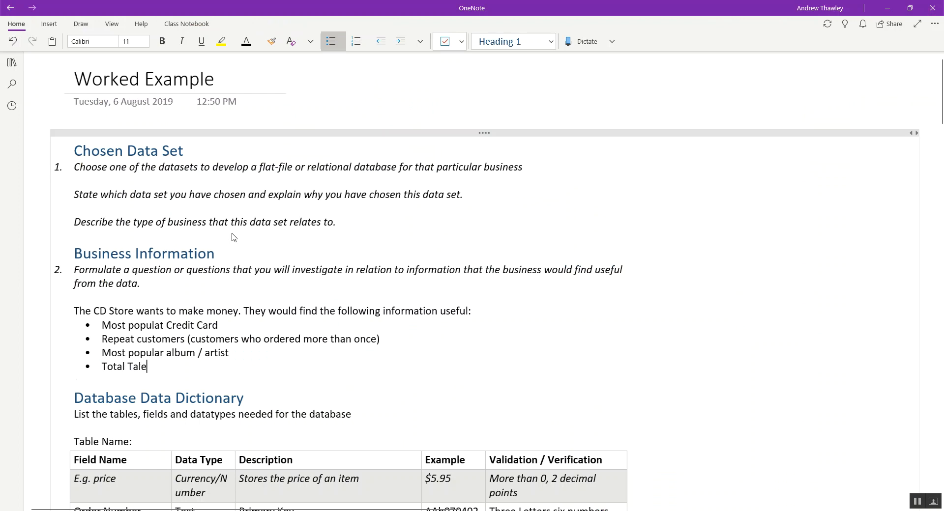
{"action": "type", "text": "s be county"}
- Check the CD Orders fields in Access again, and add the bullet "Sales by artist and county" in OneNote
{"action": "key", "text": "alt+Tab"}
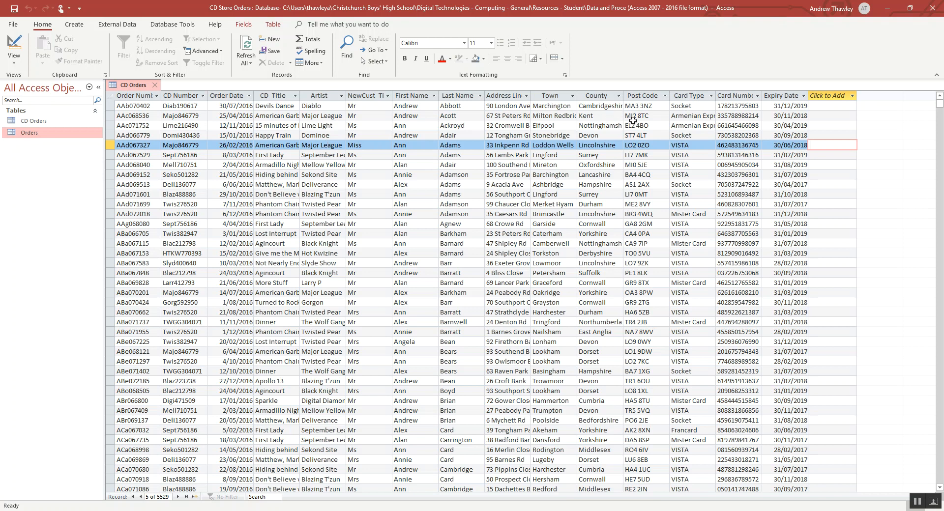
{"action": "key", "text": "alt+Tab"}
{"action": "key", "text": "Return"}
{"action": "type", "text": "Sales"}
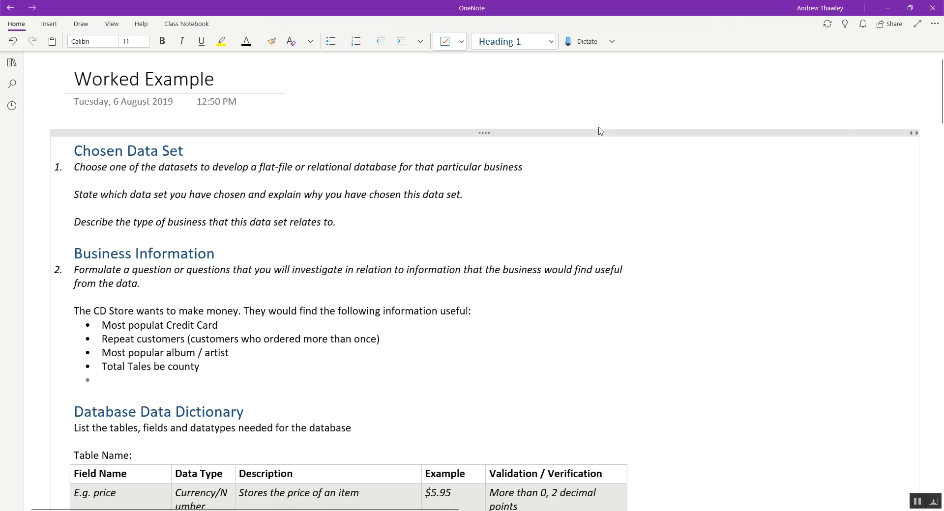
{"action": "type", "text": " by"}
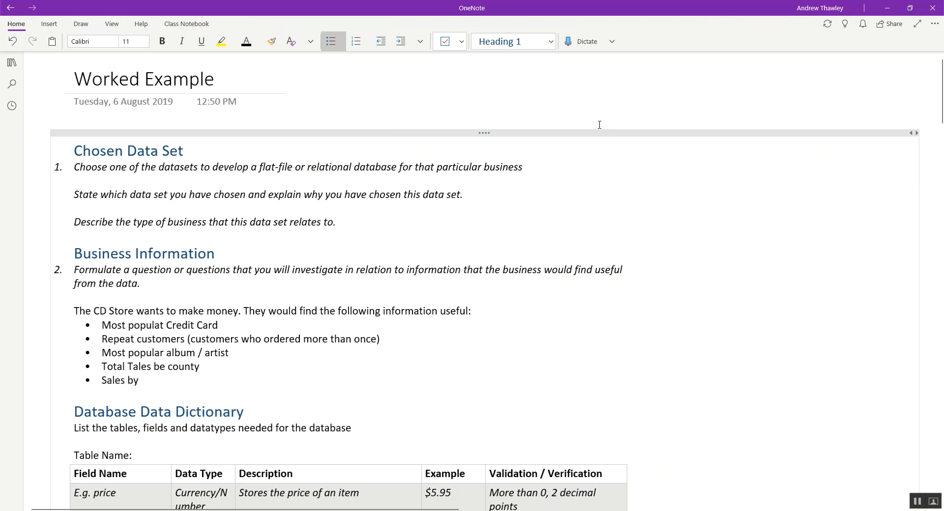
{"action": "type", "text": " artist and count"}
{"action": "type", "text": "y"}
{"action": "key", "text": "Return"}
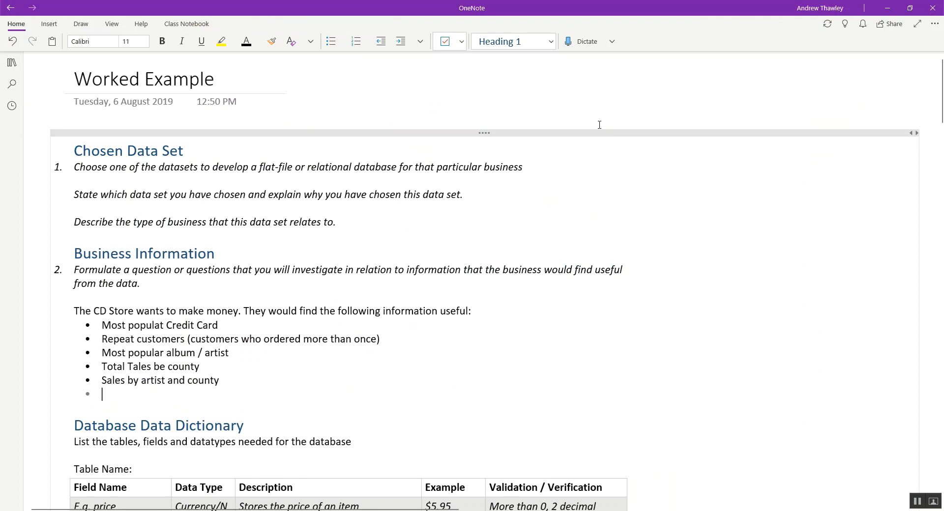
- Add the bullet "List of customers who purchased an particular record" to the end of the list
{"action": "type", "text": "List"}
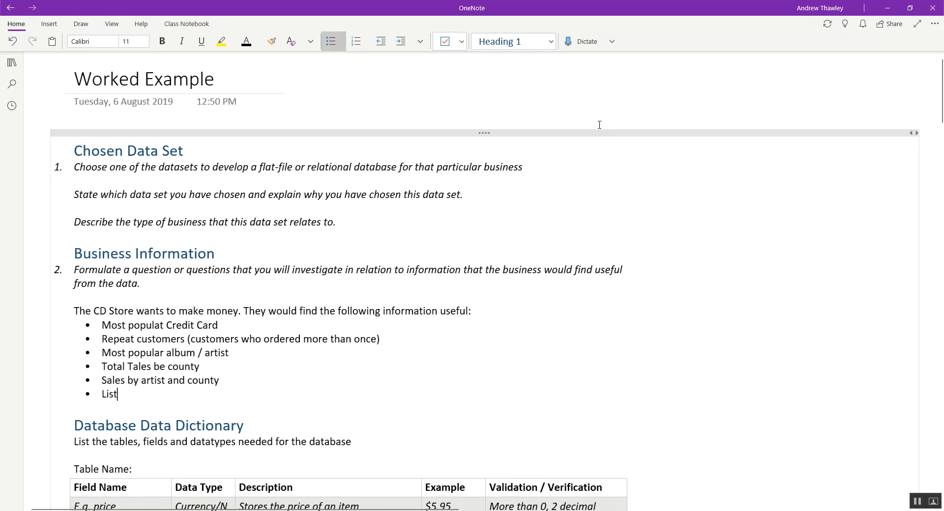
{"action": "type", "text": " of customers who pur"}
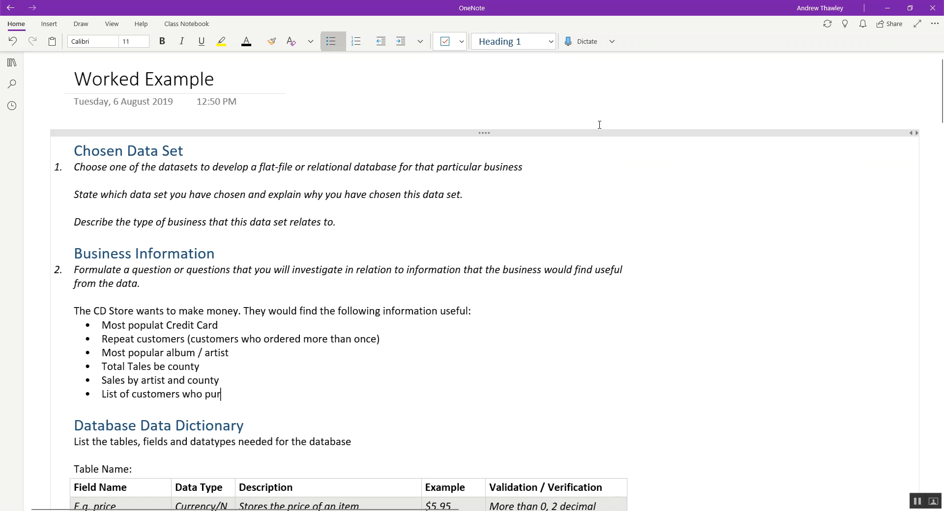
{"action": "type", "text": "chased an particular record"}
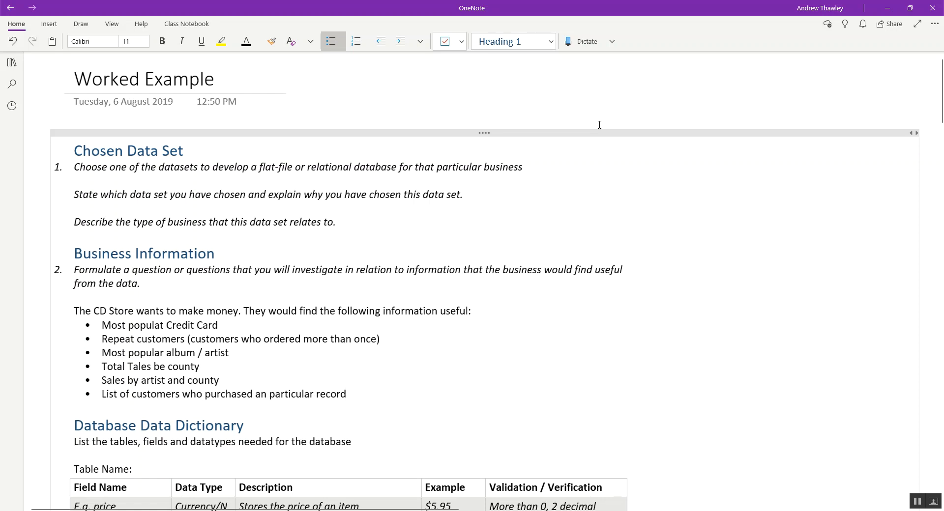
- Correct the misspelled word in the first bullet to "popular"
{"action": "left_click", "coordinate": [164, 324]}
{"action": "key", "text": "BackSpace"}
{"action": "type", "text": "r"}
- Switch to Access, filter CD Orders by the CD title "A Few Thoughts", and examine the order and customer name columns
{"action": "left_click_drag", "start_coordinate": [104, 395], "coordinate": [273, 381]}
{"action": "left_click_drag", "start_coordinate": [350, 386], "coordinate": [349, 393]}
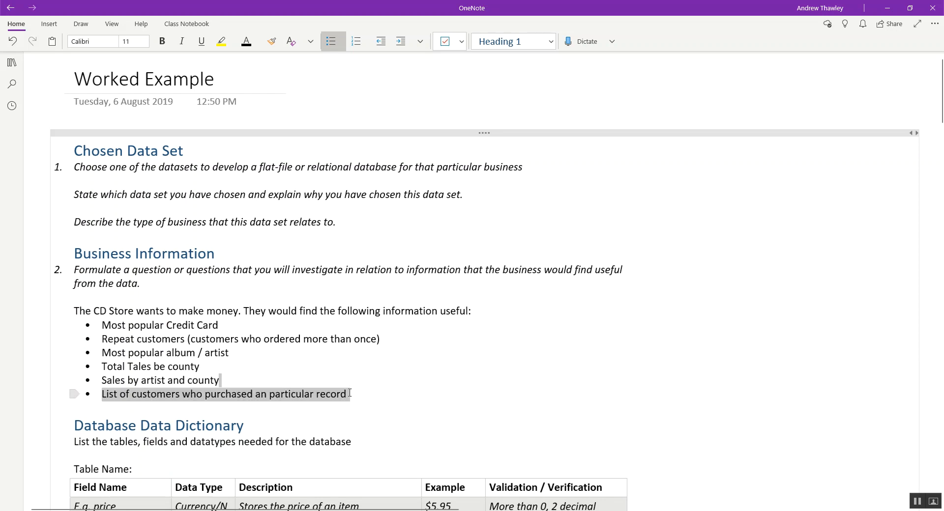
{"action": "key", "text": "alt+Tab"}
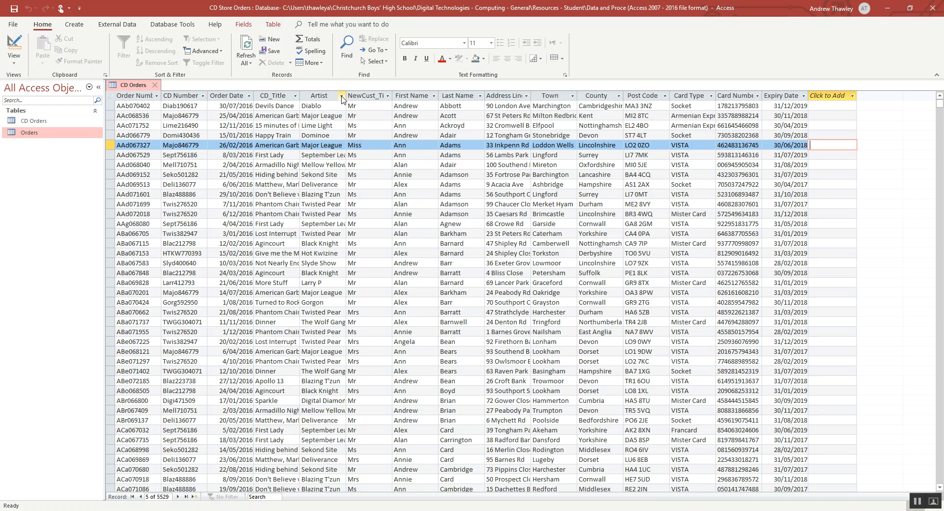
{"action": "left_click", "coordinate": [295, 96]}
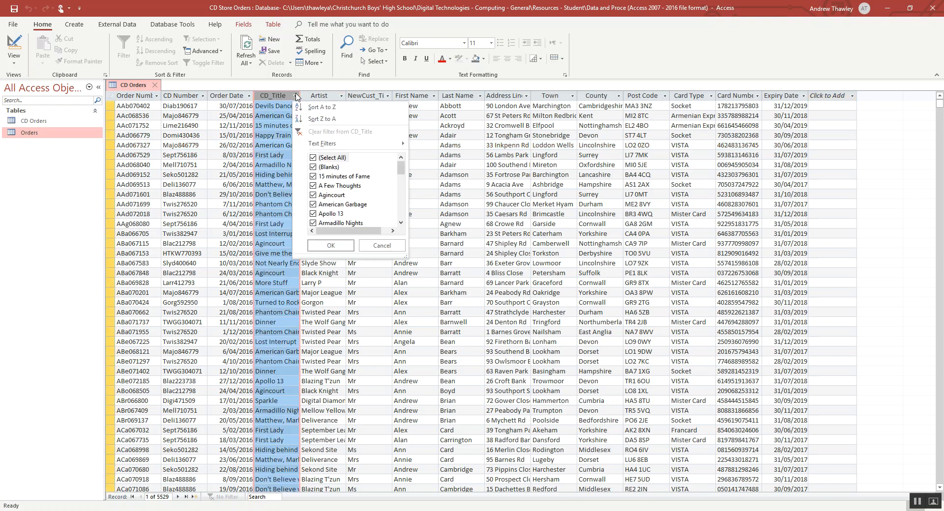
{"action": "left_click", "coordinate": [318, 158]}
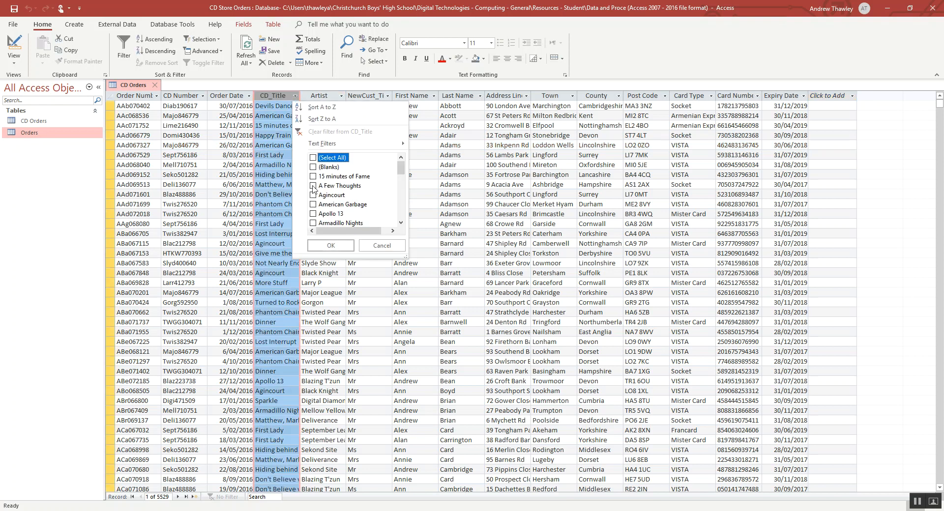
{"action": "left_click", "coordinate": [326, 245]}
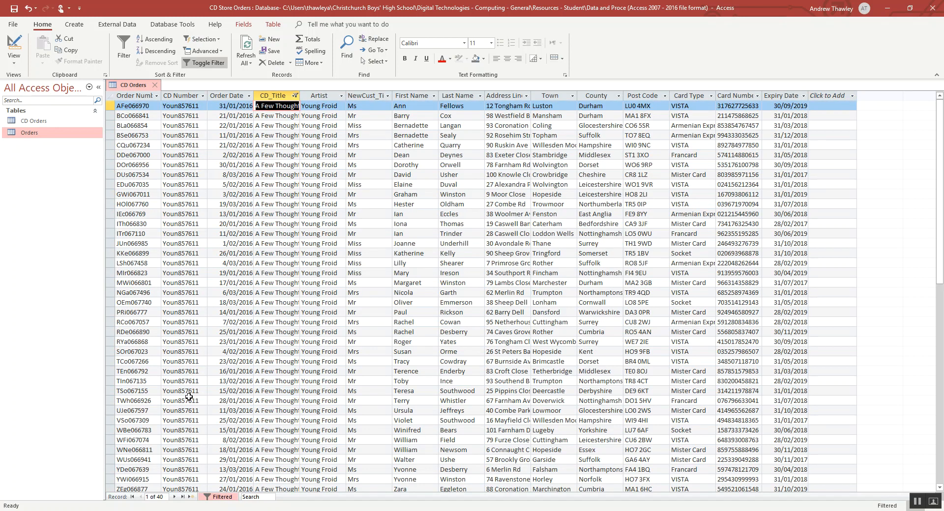
{"action": "scroll", "coordinate": [337, 318], "scroll_direction": "down", "scroll_amount": 1}
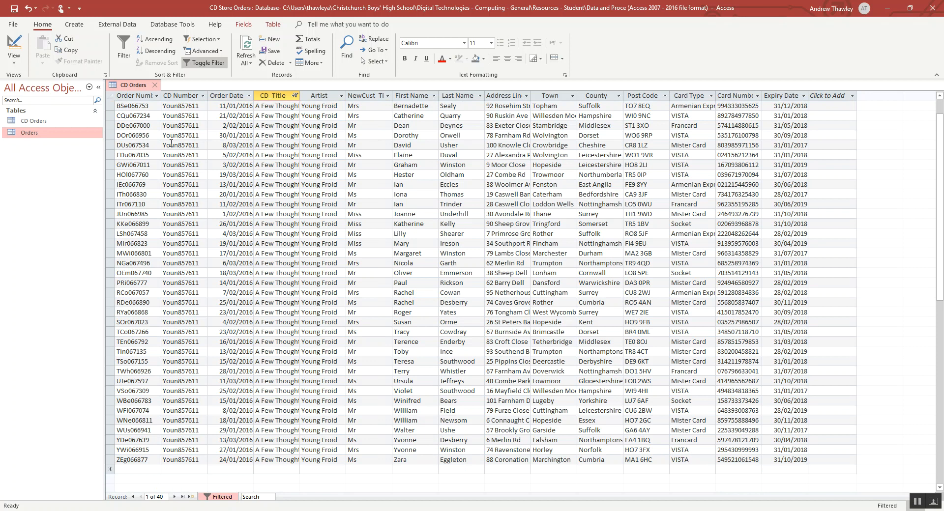
{"action": "left_click_drag", "start_coordinate": [133, 96], "coordinate": [467, 96]}
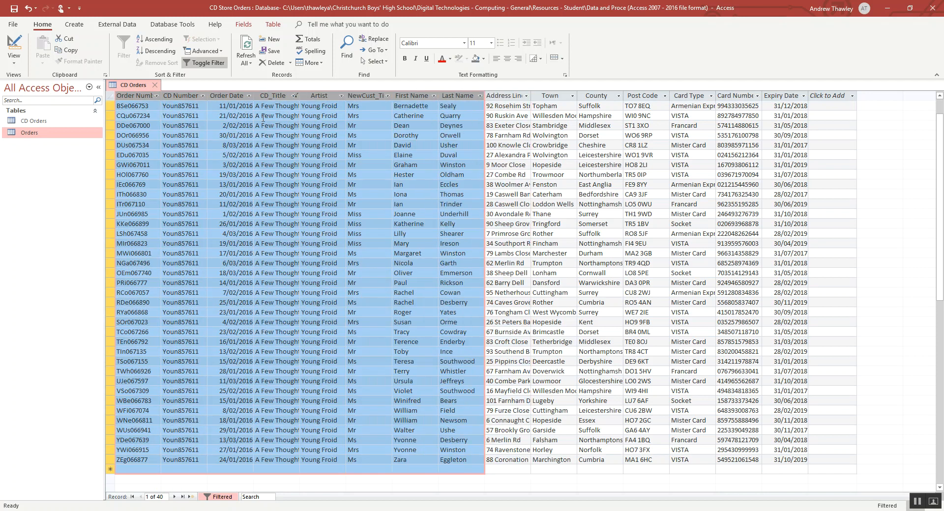
- Include all CD titles in the CD_Title filter again to show every order
{"action": "left_click", "coordinate": [294, 97]}
{"action": "left_click", "coordinate": [322, 158]}
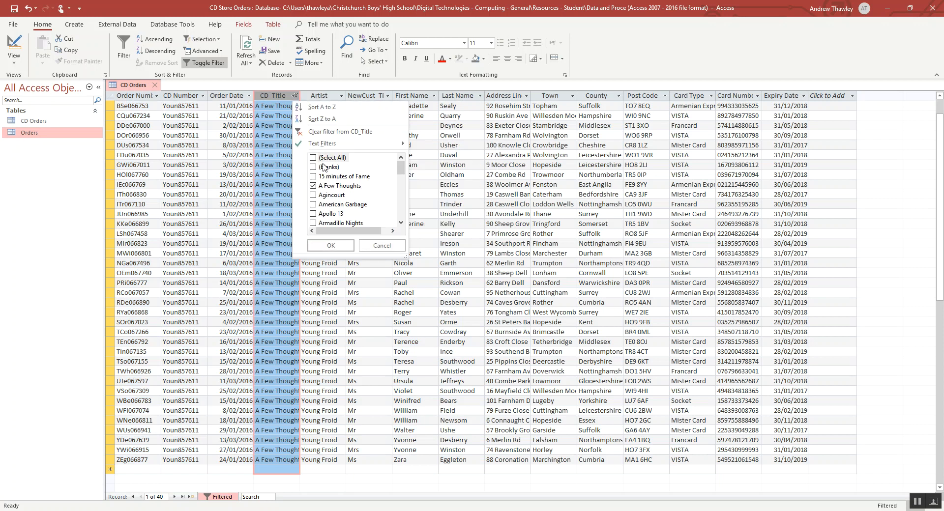
{"action": "left_click", "coordinate": [332, 248]}
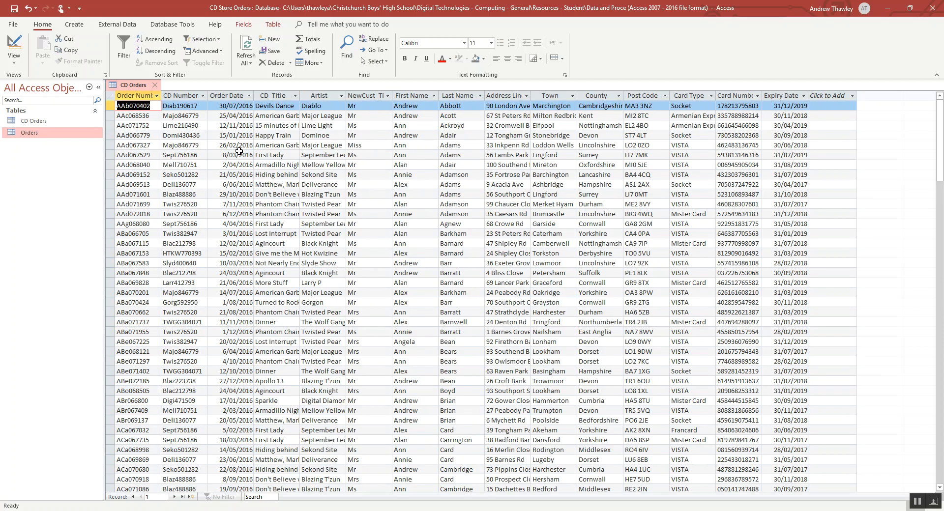
- Start a query with the Query Wizard, save the CD Orders table when asked, and cancel the wizard
{"action": "left_click", "coordinate": [73, 25]}
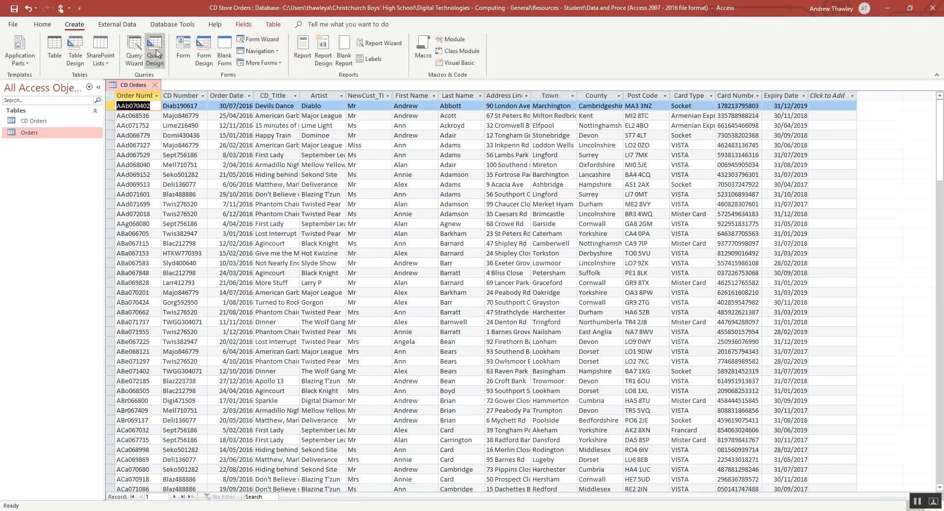
{"action": "left_click", "coordinate": [136, 53]}
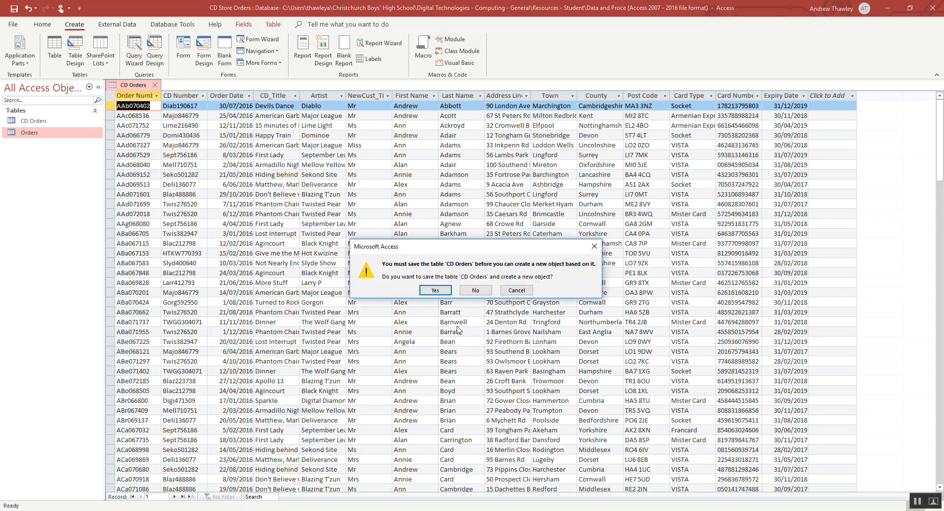
{"action": "left_click", "coordinate": [432, 290]}
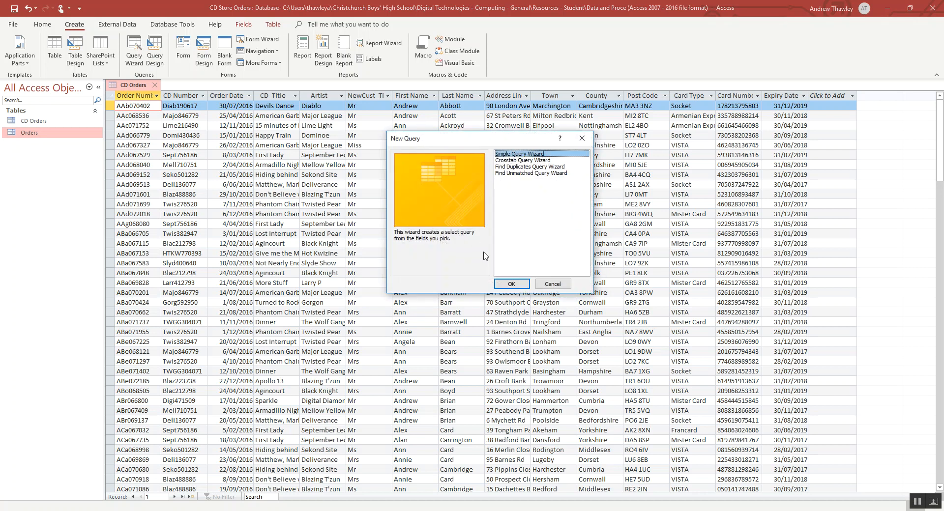
{"action": "left_click", "coordinate": [552, 286]}
- Create a new query in Design view from the Orders table and enlarge its field list to show every field
{"action": "left_click", "coordinate": [155, 49]}
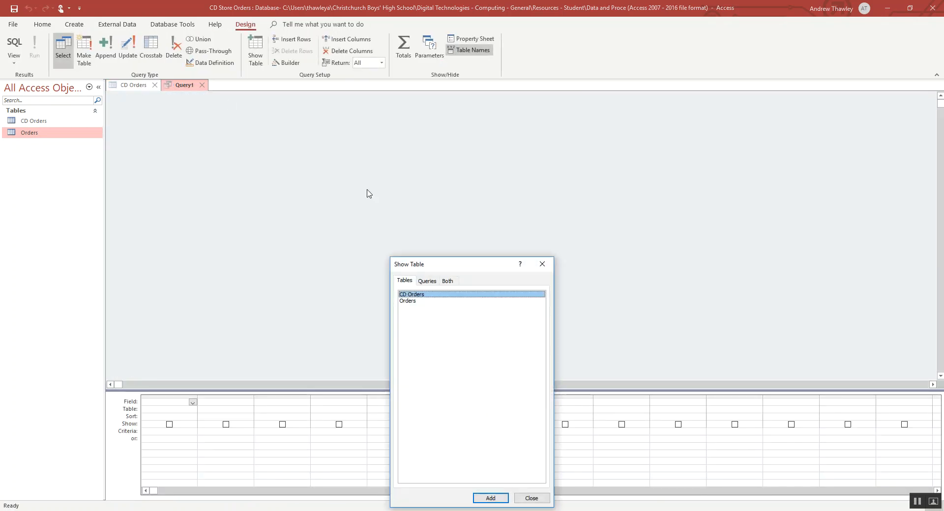
{"action": "double_click", "coordinate": [413, 301]}
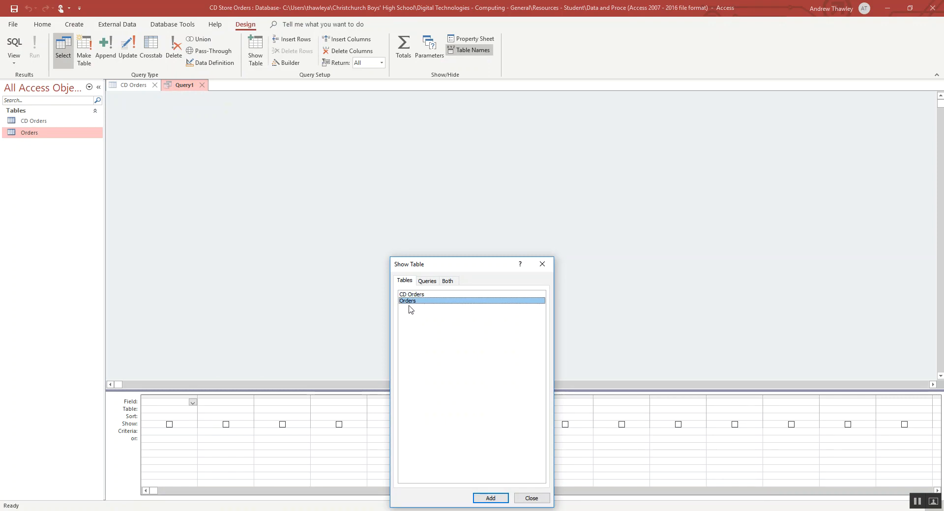
{"action": "left_click_drag", "start_coordinate": [470, 267], "coordinate": [634, 170]}
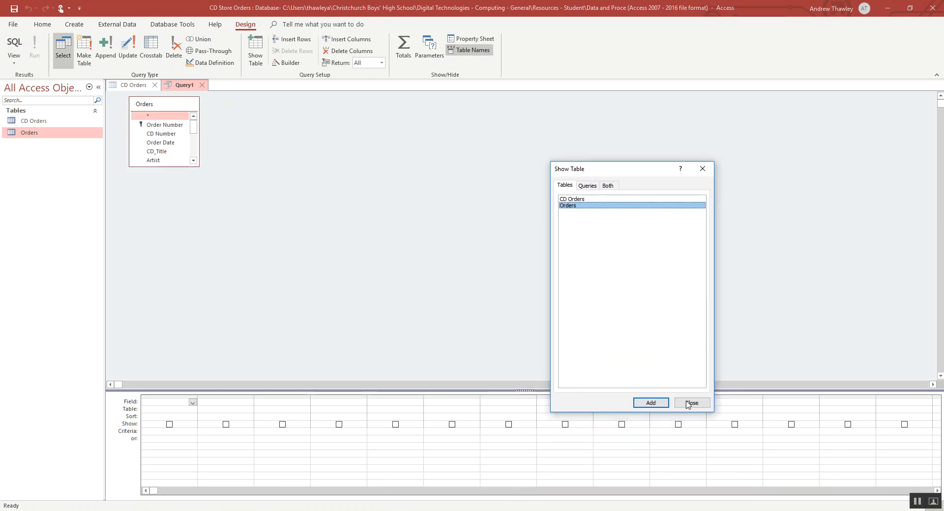
{"action": "left_click", "coordinate": [689, 403]}
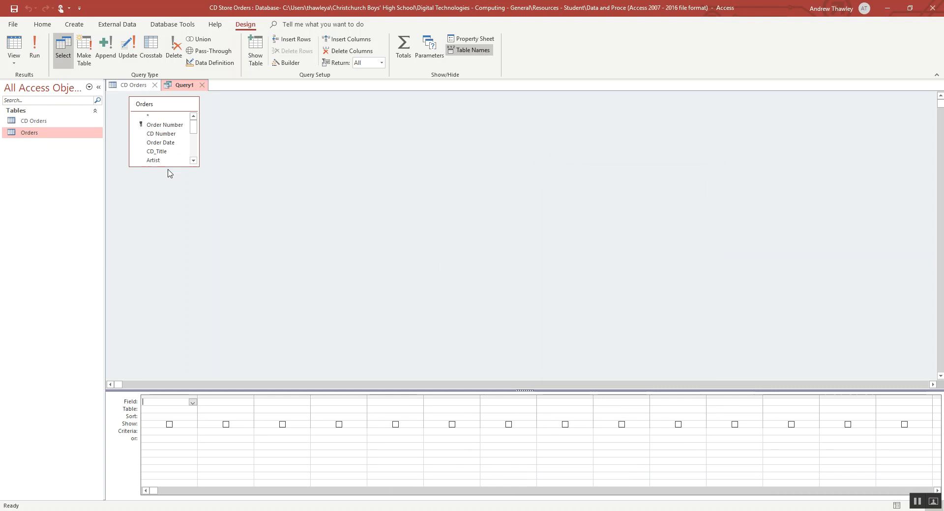
{"action": "left_click_drag", "start_coordinate": [168, 168], "coordinate": [164, 261]}
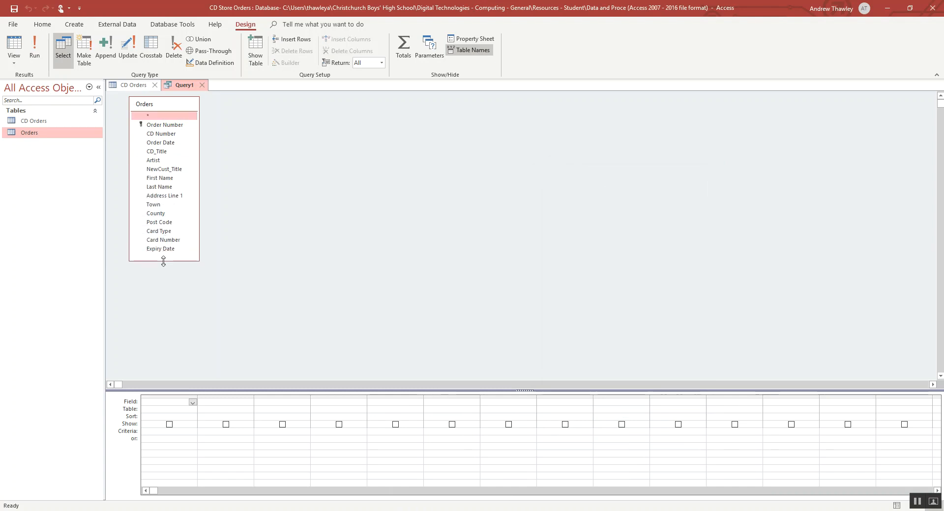
- Add the Artist and NewCust_Title fields to the query grid, removing the First Name column placed between them
{"action": "double_click", "coordinate": [154, 160]}
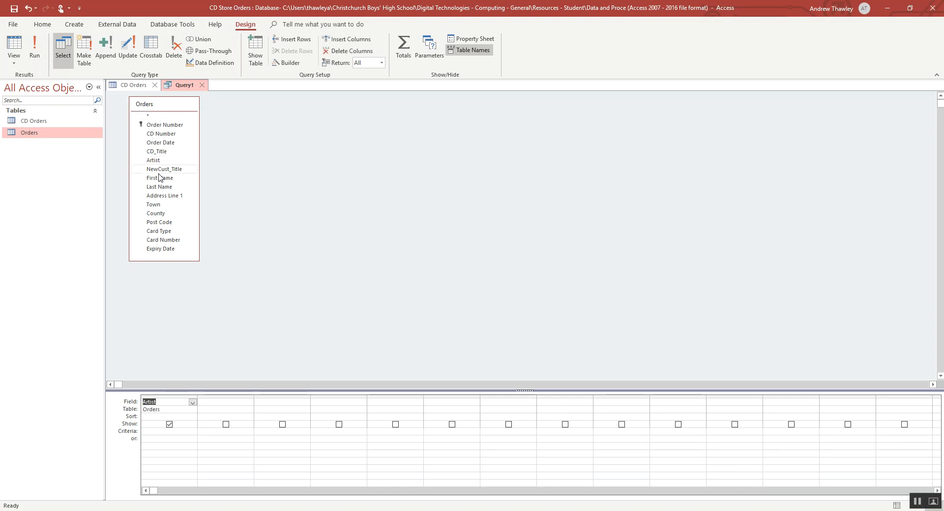
{"action": "double_click", "coordinate": [158, 178]}
{"action": "left_click", "coordinate": [158, 187]}
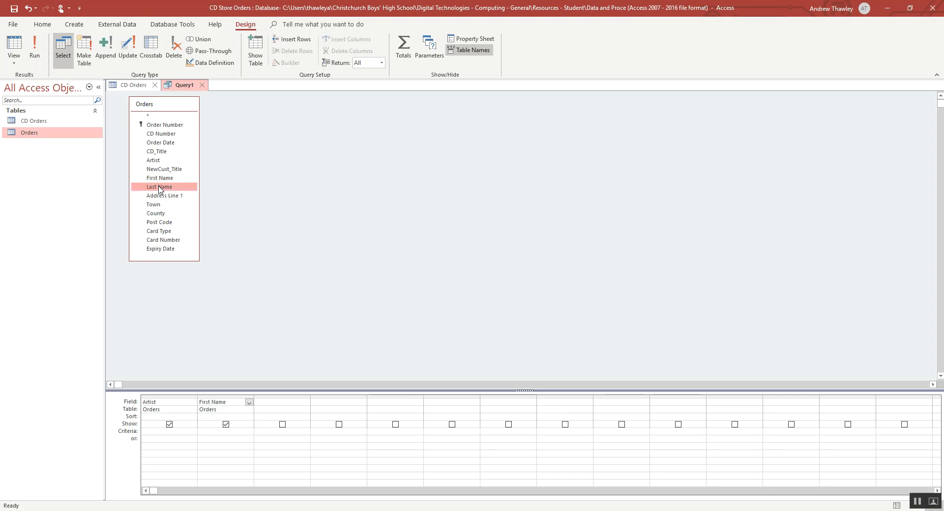
{"action": "double_click", "coordinate": [164, 169]}
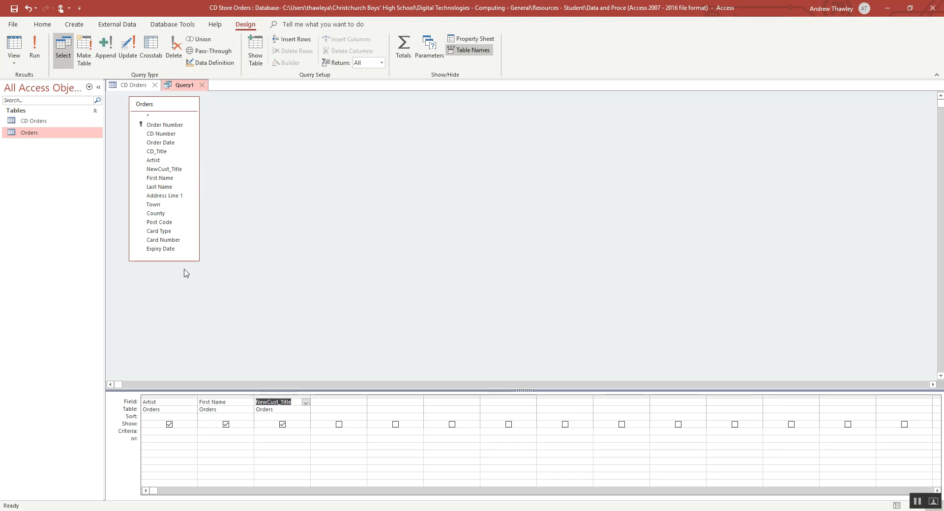
{"action": "left_click", "coordinate": [220, 396]}
{"action": "key", "text": "Delete"}
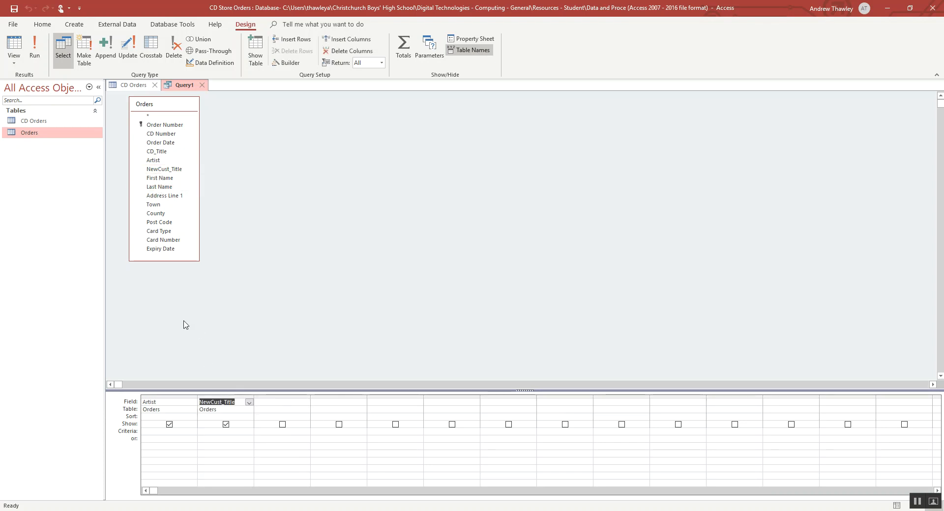
{"action": "left_click", "coordinate": [278, 396]}
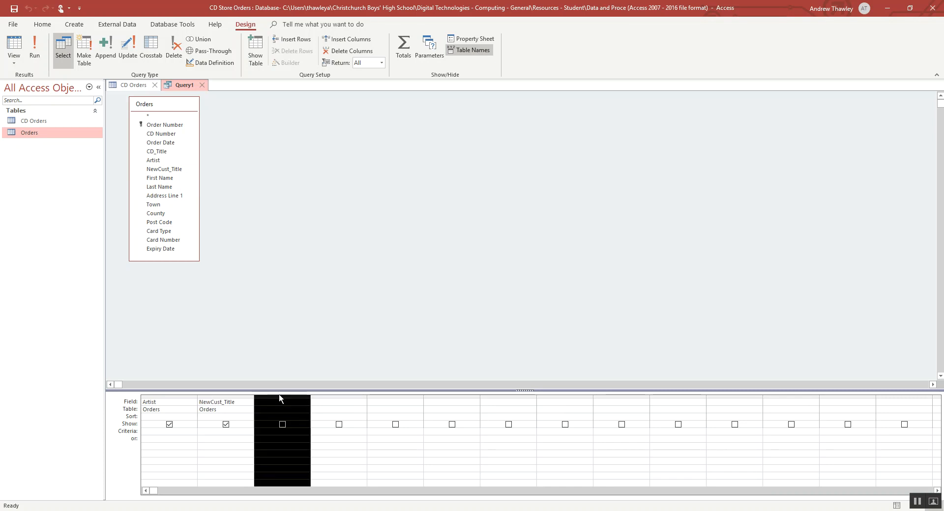
- Add First Name, Last Name, Address Line 1, Town, County and Post Code to the query and display its results
{"action": "double_click", "coordinate": [158, 178]}
{"action": "double_click", "coordinate": [158, 187]}
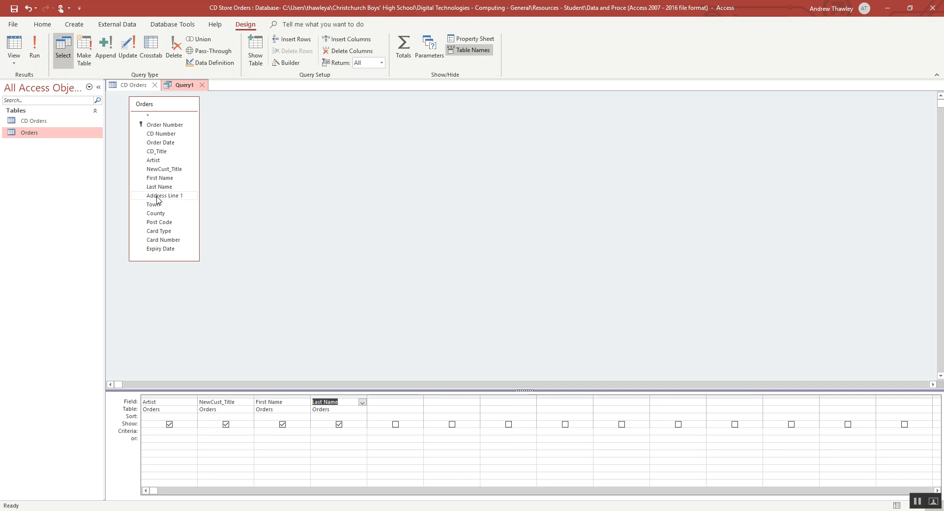
{"action": "double_click", "coordinate": [157, 196]}
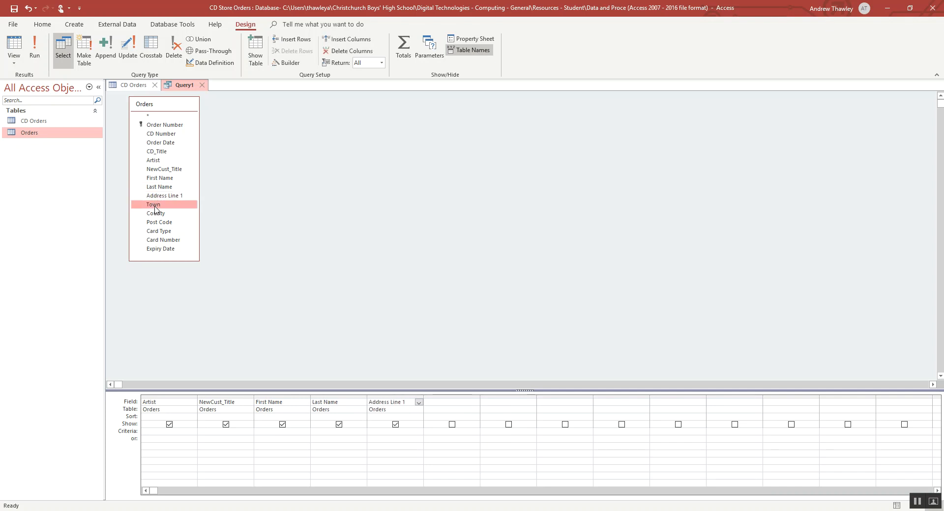
{"action": "double_click", "coordinate": [154, 205]}
{"action": "double_click", "coordinate": [155, 214]}
{"action": "double_click", "coordinate": [157, 222]}
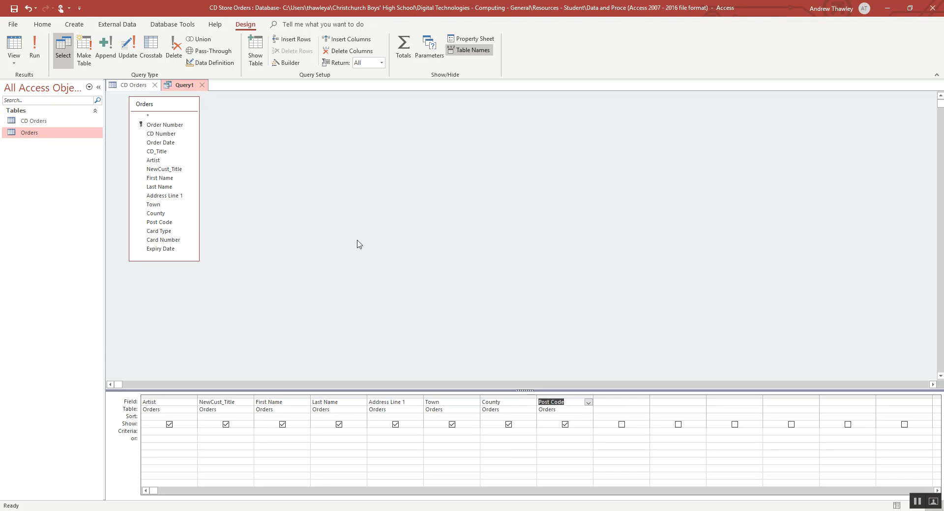
{"action": "left_click", "coordinate": [14, 44]}
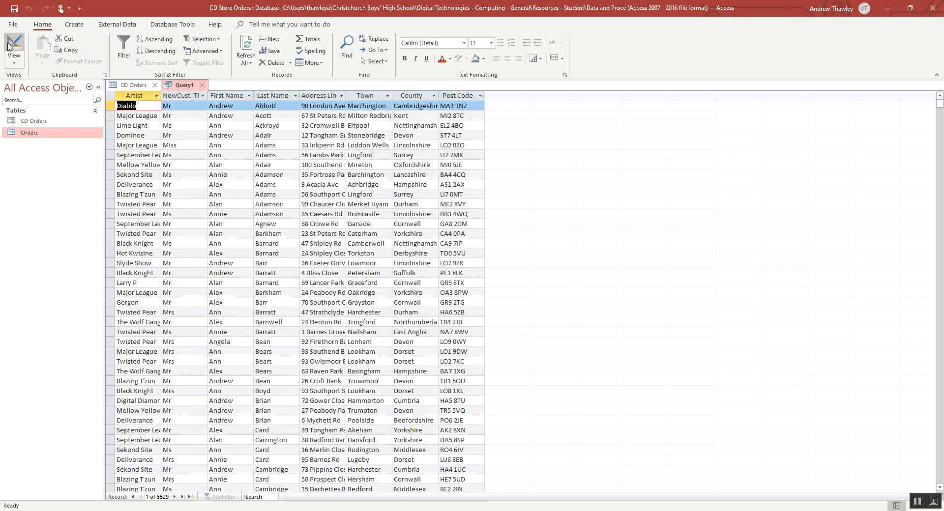
- Sort the query's Artist field in ascending order and look through the results
{"action": "left_click", "coordinate": [21, 48]}
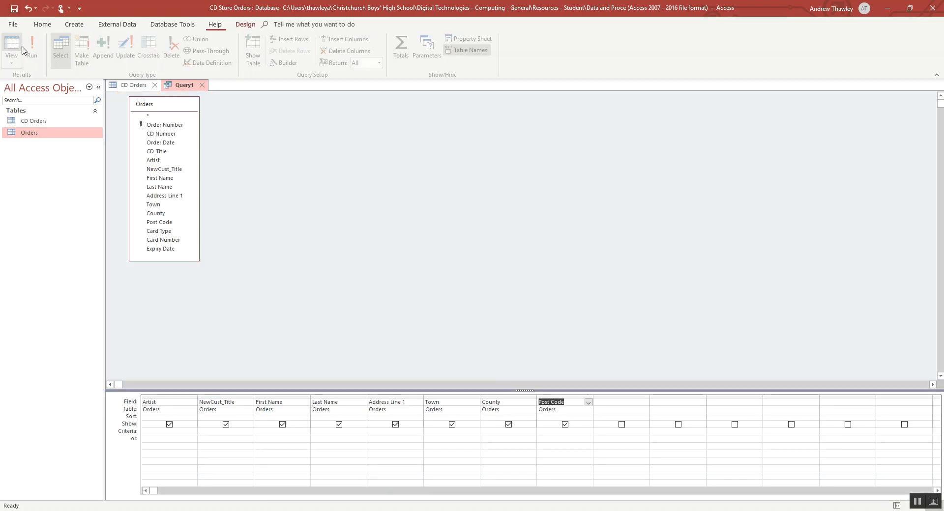
{"action": "left_click", "coordinate": [193, 417]}
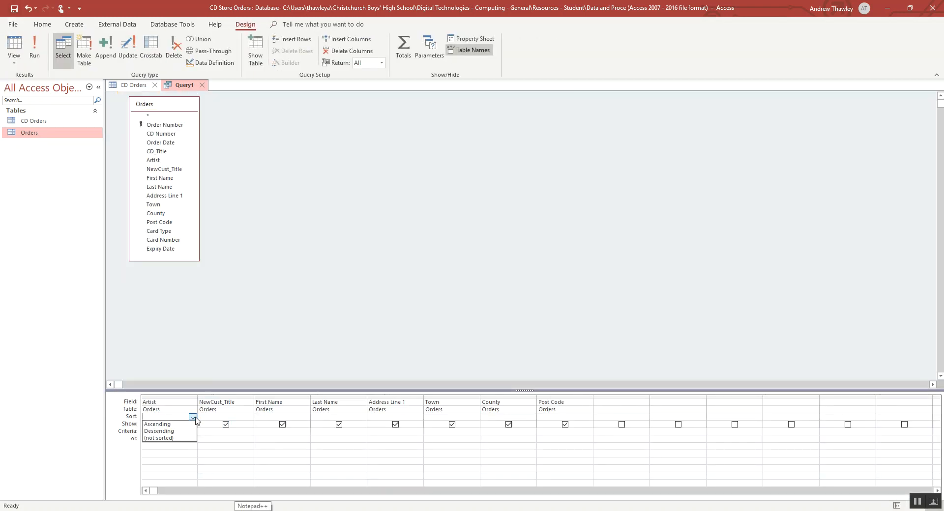
{"action": "left_click", "coordinate": [167, 424]}
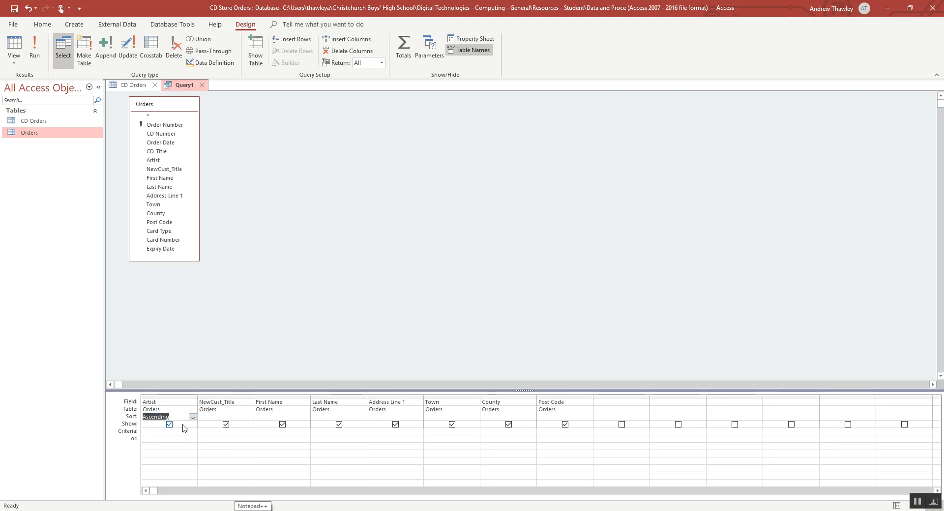
{"action": "left_click", "coordinate": [15, 47]}
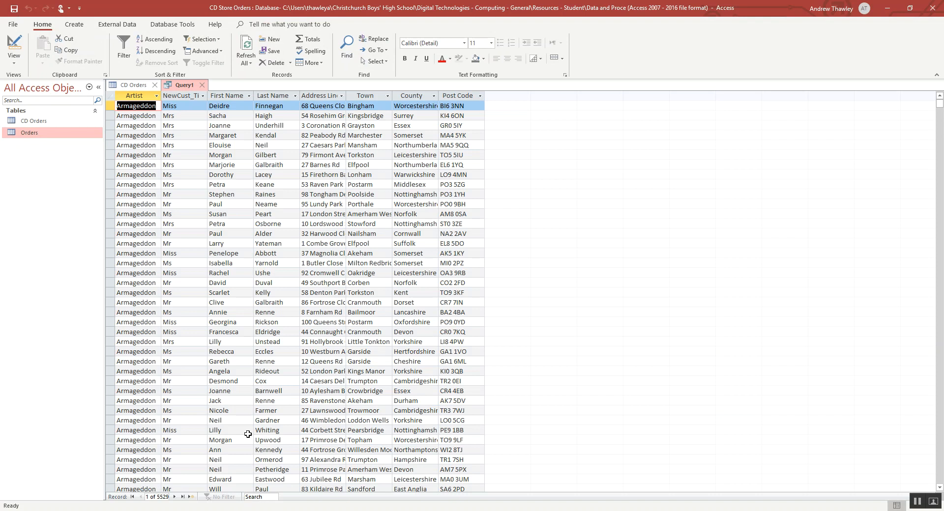
{"action": "scroll", "coordinate": [247, 434], "scroll_direction": "down", "scroll_amount": 1}
{"action": "scroll", "coordinate": [247, 434], "scroll_direction": "down", "scroll_amount": 20}
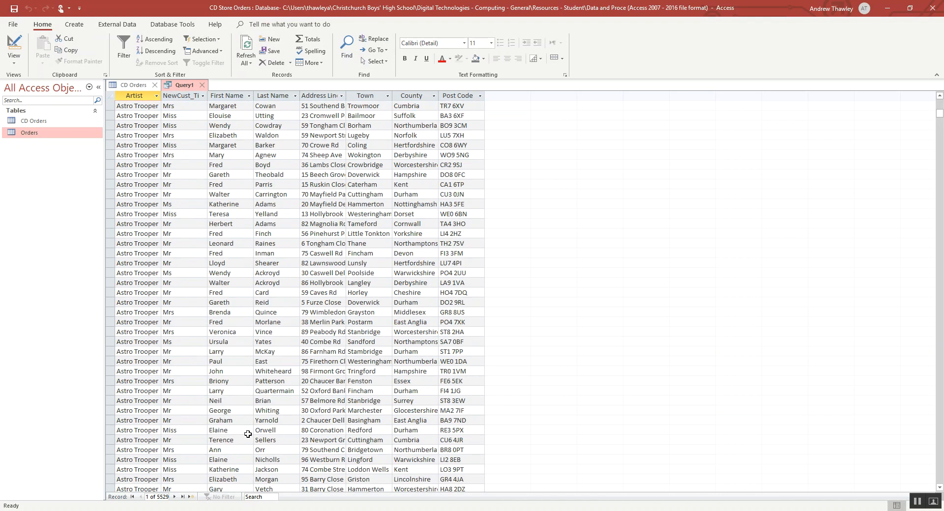
{"action": "scroll", "coordinate": [248, 434], "scroll_direction": "down", "scroll_amount": 8}
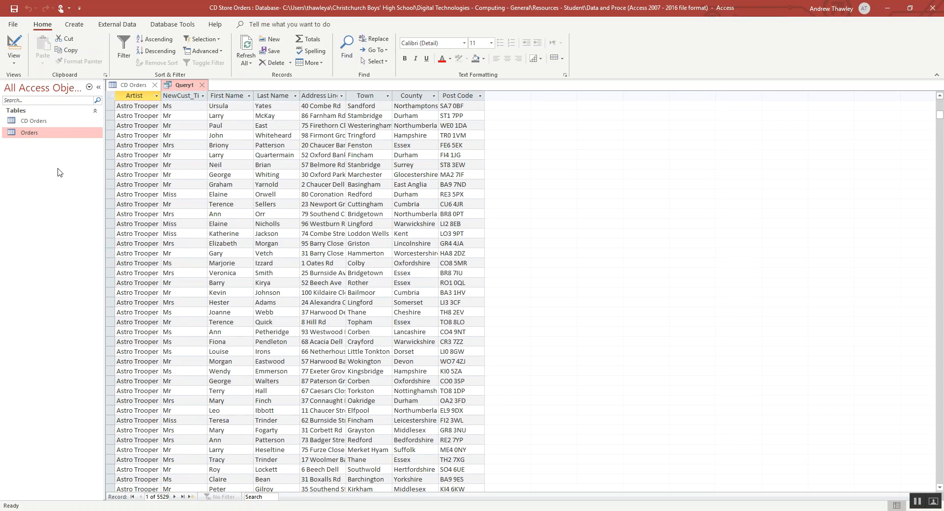
- Set the criteria of the query's Artist field to the parameter prompt [Enter Artist]
{"action": "left_click", "coordinate": [13, 44]}
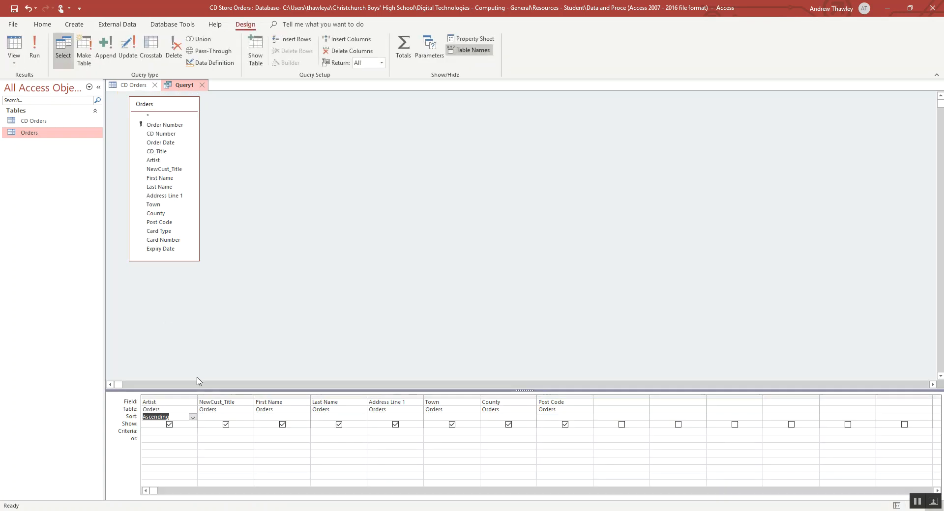
{"action": "left_click", "coordinate": [166, 431]}
{"action": "type", "text": "[Enter Artist"}
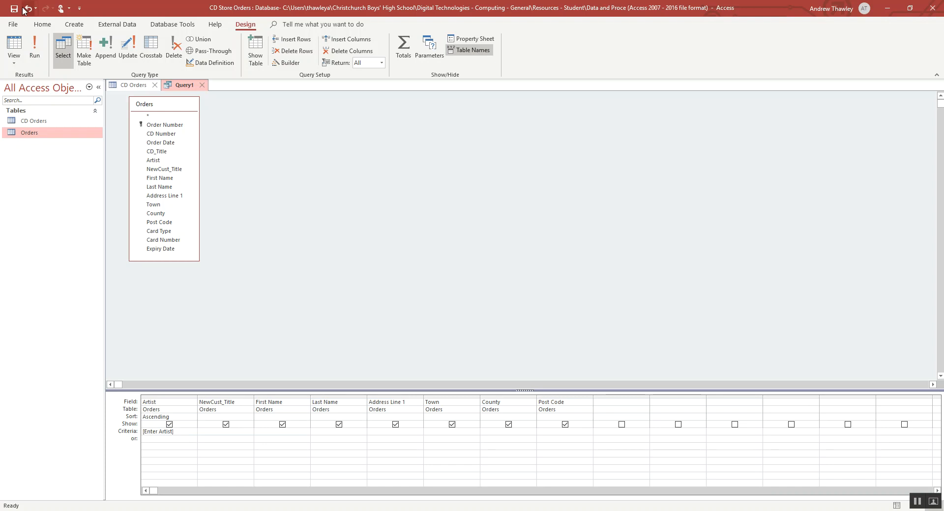
- Run the query and submit the Enter Artist prompt to test the parameter
{"action": "left_click", "coordinate": [14, 49]}
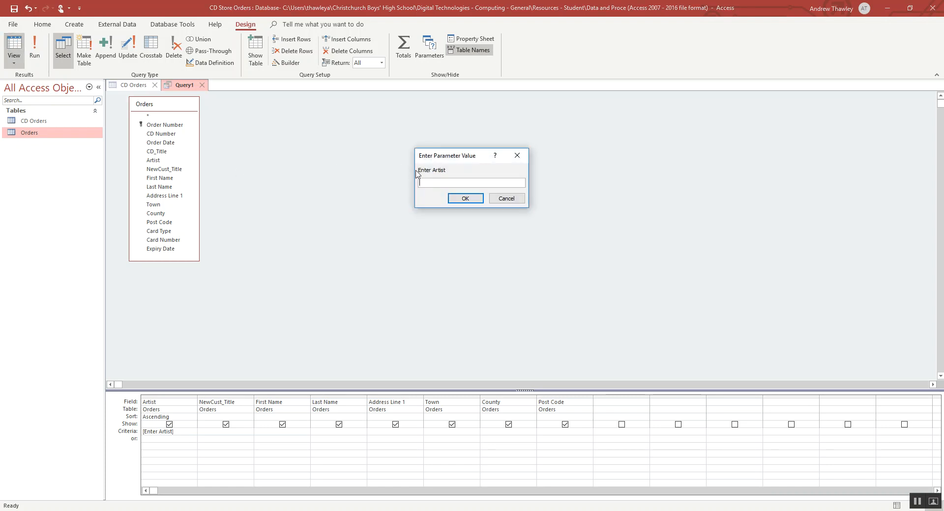
{"action": "left_click_drag", "start_coordinate": [429, 173], "coordinate": [446, 172]}
{"action": "left_click", "coordinate": [443, 184]}
{"action": "key", "text": "Return"}
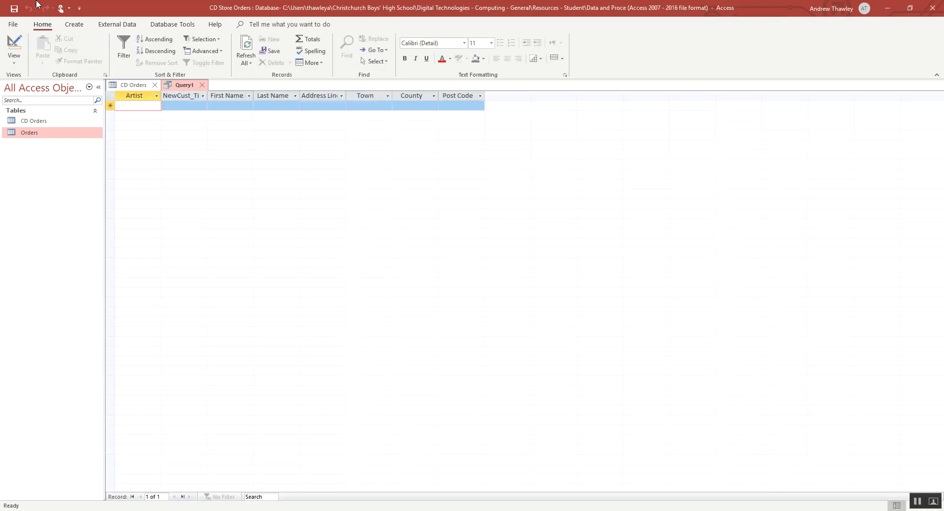
- Open the Orders table, sort it by Artist from A to Z, and look up an artist's exact name
{"action": "double_click", "coordinate": [39, 133]}
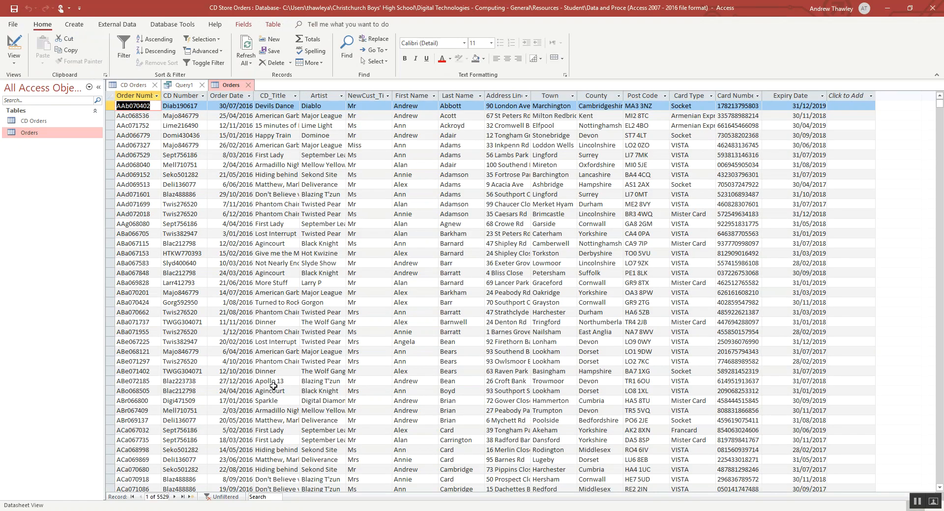
{"action": "left_click", "coordinate": [316, 322]}
{"action": "scroll", "coordinate": [316, 324], "scroll_direction": "down", "scroll_amount": 15}
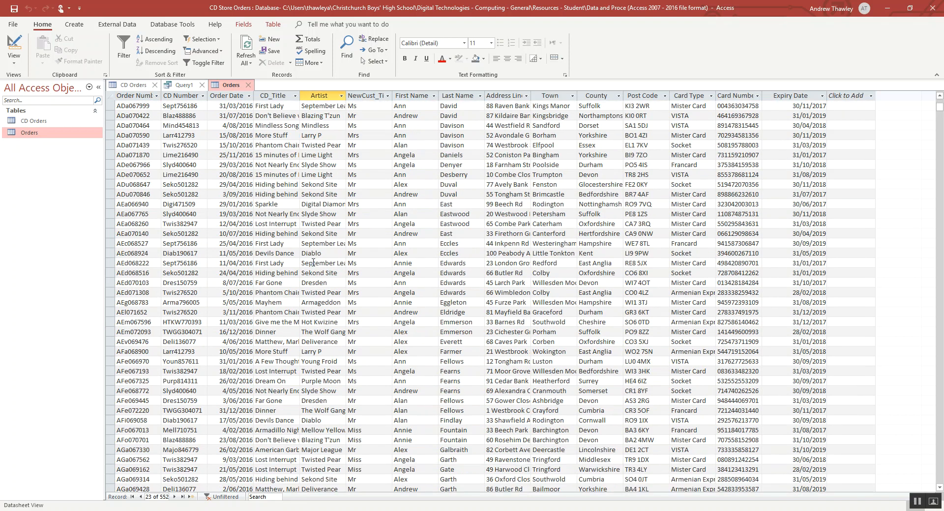
{"action": "left_click", "coordinate": [341, 96]}
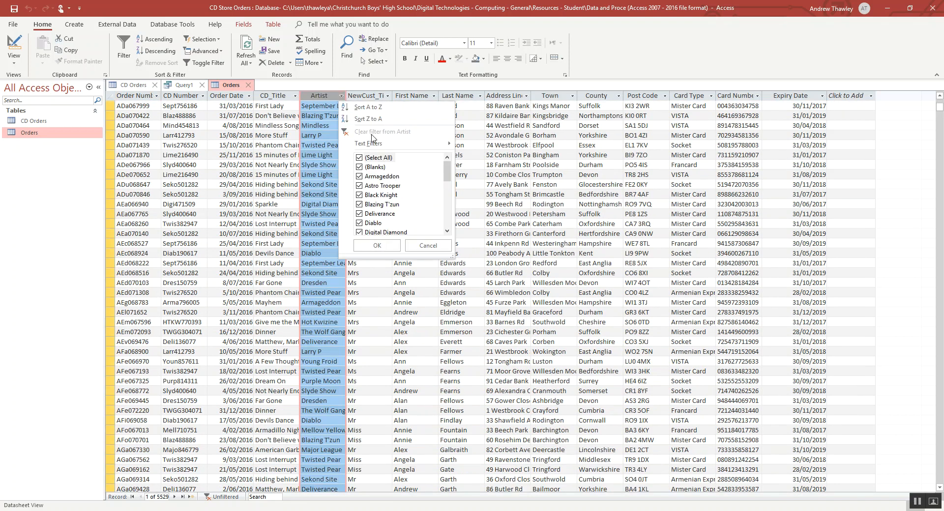
{"action": "left_click", "coordinate": [366, 107]}
{"action": "scroll", "coordinate": [305, 315], "scroll_direction": "down", "scroll_amount": 9}
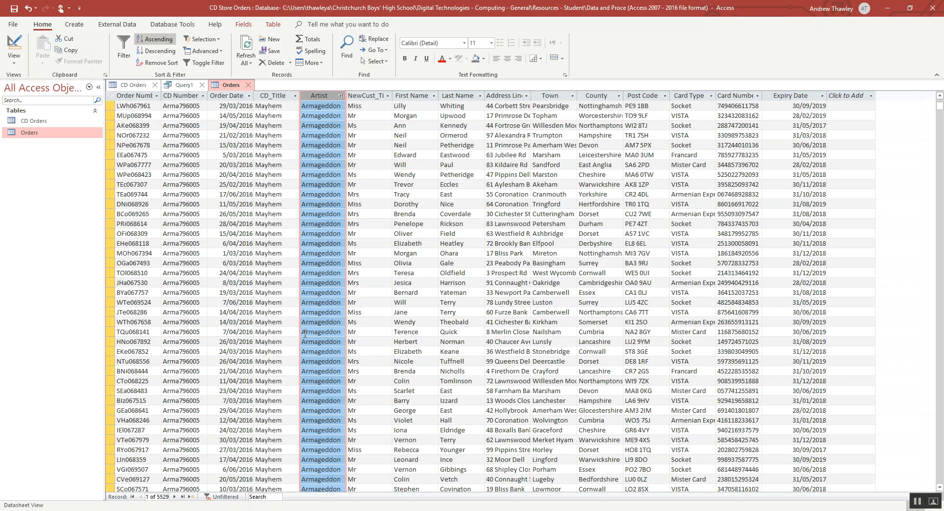
{"action": "left_click", "coordinate": [329, 391]}
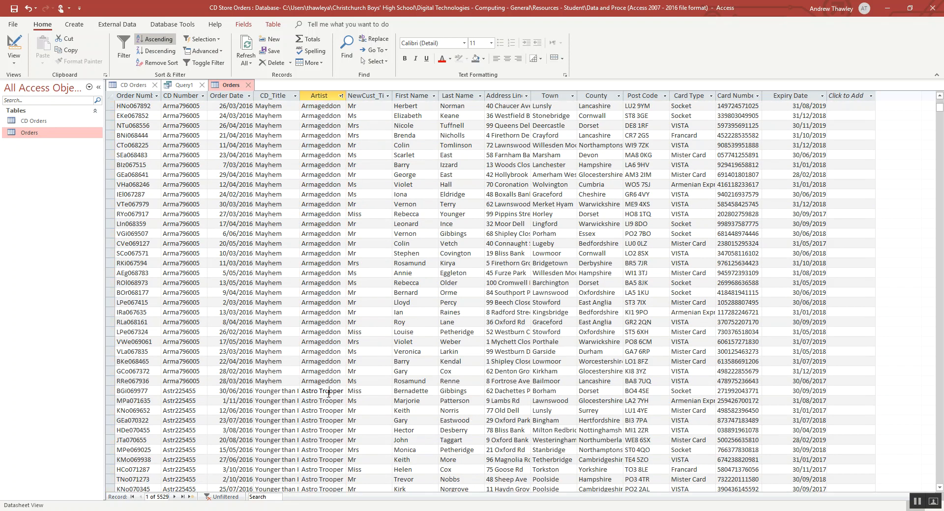
- Return to the artist query and run it again for the artist "Astro Trooper"
{"action": "left_click", "coordinate": [183, 85]}
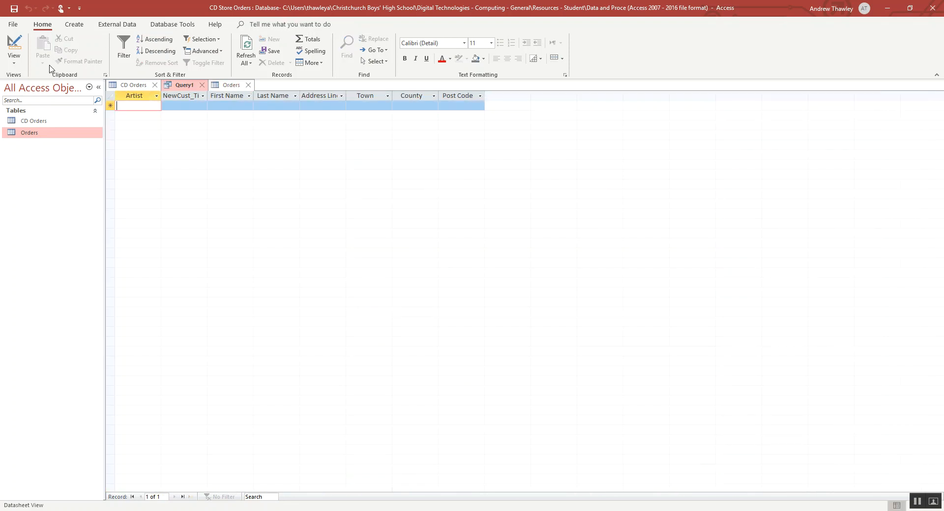
{"action": "left_click", "coordinate": [15, 43]}
{"action": "left_click", "coordinate": [15, 43]}
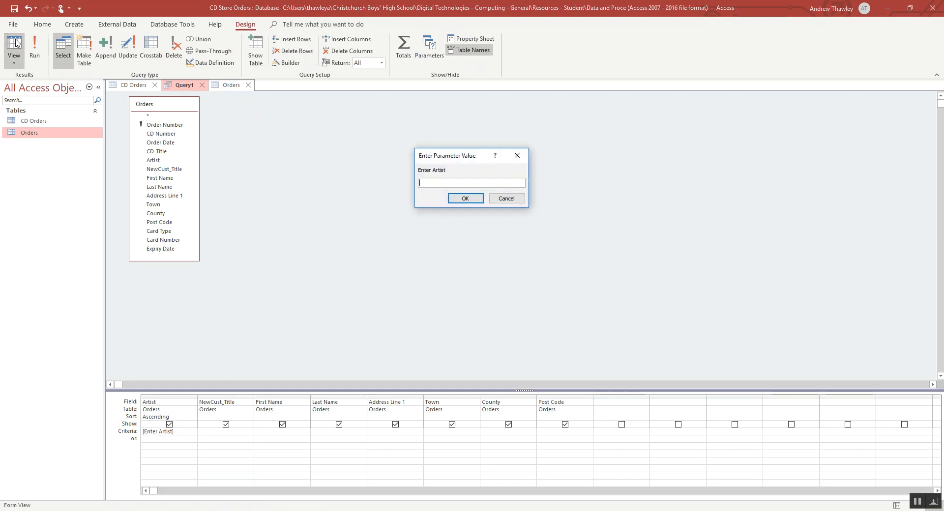
{"action": "type", "text": "Astro Trooper"}
{"action": "key", "text": "Return"}
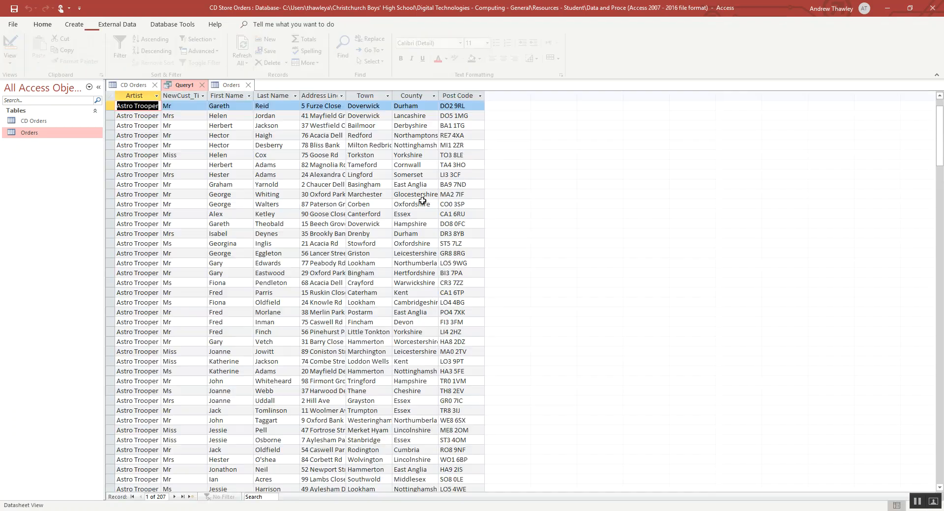
- Look through the Astro Trooper results and save the query as "Customer Details for Artist Orders"
{"action": "scroll", "coordinate": [306, 304], "scroll_direction": "down", "scroll_amount": 4}
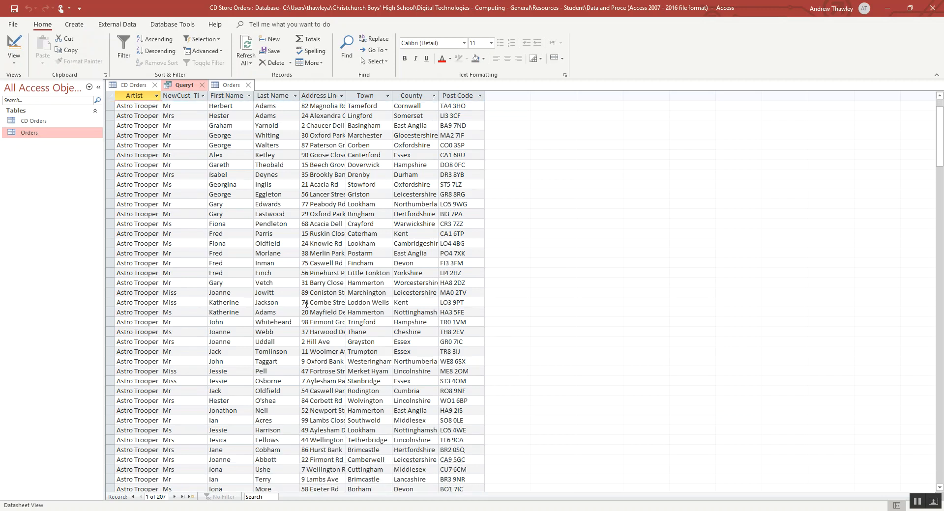
{"action": "scroll", "coordinate": [307, 304], "scroll_direction": "down", "scroll_amount": 20}
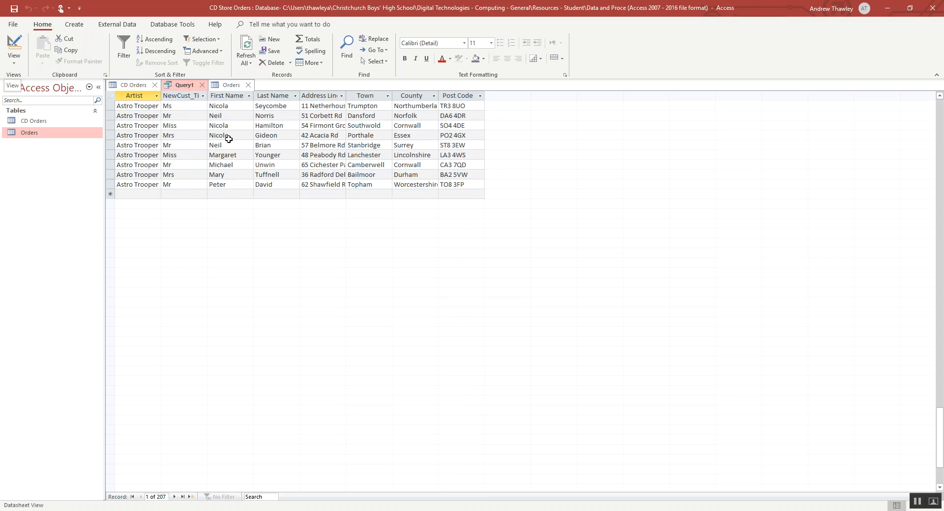
{"action": "key", "text": "ctrl+s"}
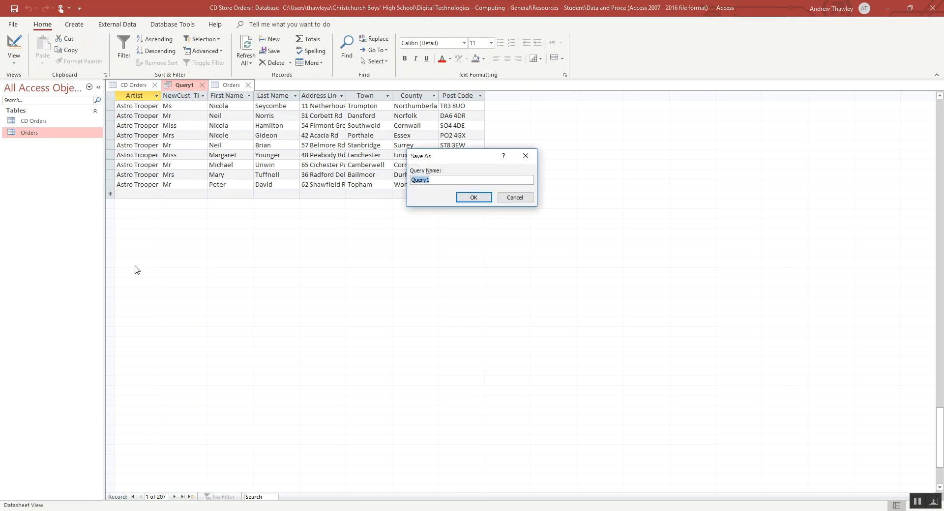
{"action": "type", "text": "Se"}
{"action": "key", "text": "BackSpace"}
{"action": "key", "text": "BackSpace"}
{"action": "key", "text": "BackSpace"}
{"action": "key", "text": "BackSpace"}
{"action": "key", "text": "BackSpace"}
{"action": "key", "text": "BackSpace"}
{"action": "type", "text": "s"}
{"action": "key", "text": "Return"}
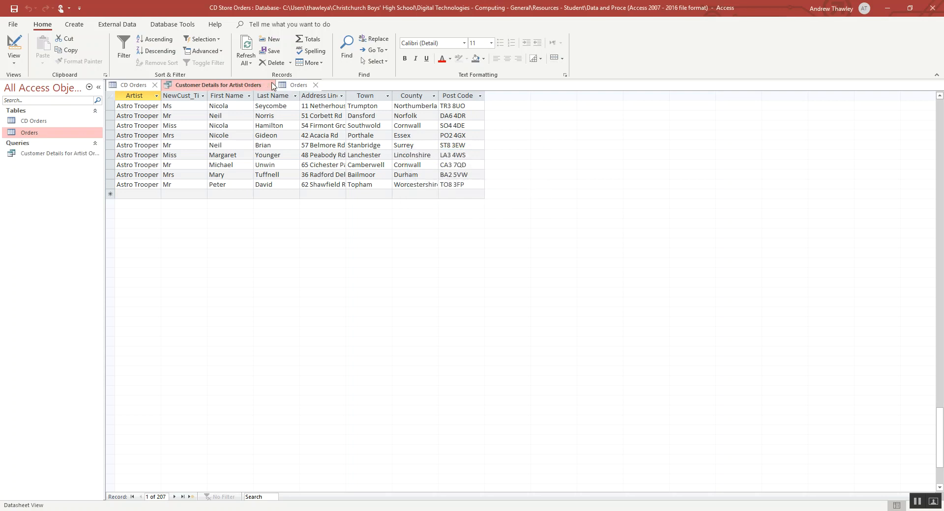
- Check the saved artist query's design, cancel the artist prompt, and close the query
{"action": "left_click", "coordinate": [13, 43]}
{"action": "left_click", "coordinate": [13, 43]}
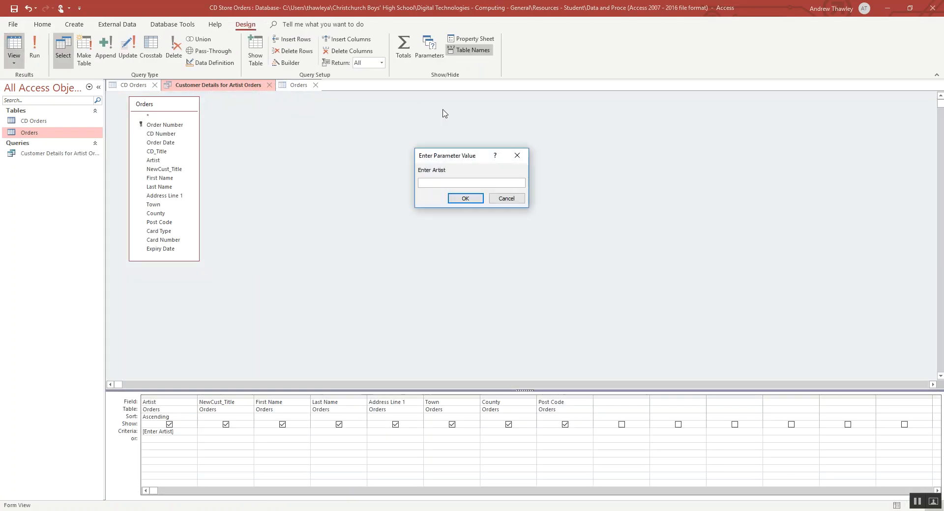
{"action": "left_click", "coordinate": [514, 200]}
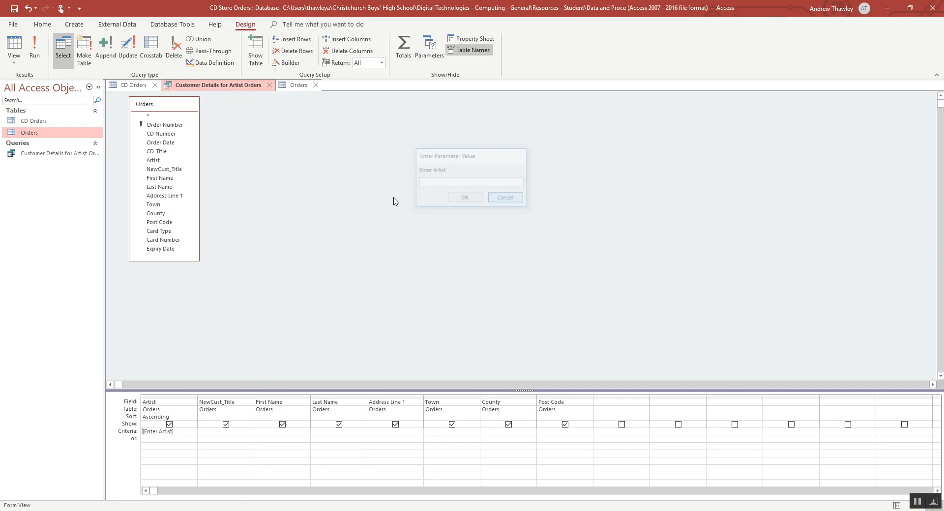
{"action": "left_click", "coordinate": [268, 85]}
- Duplicate the Customer Details for Artist Orders query under the name "Customer Details for Armageddon"
{"action": "left_click", "coordinate": [45, 153]}
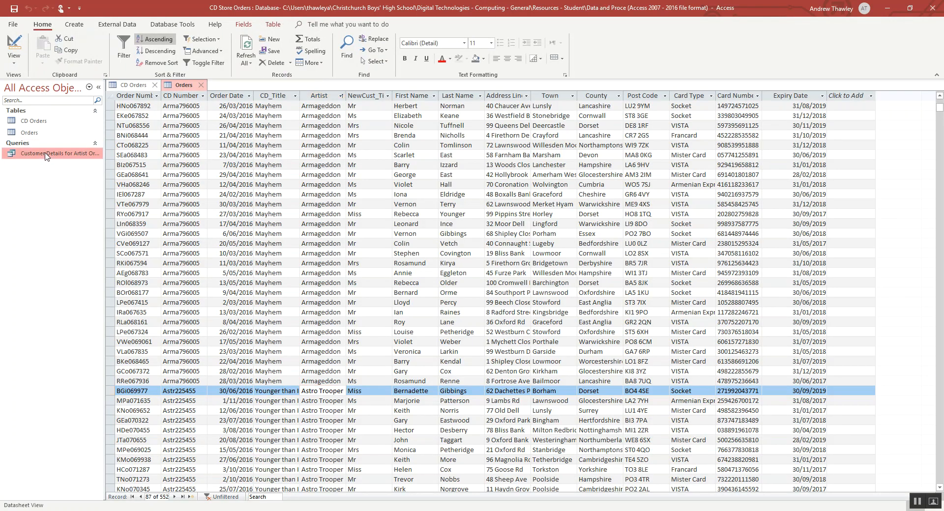
{"action": "key", "text": "ctrl+c"}
{"action": "key", "text": "ctrl+v"}
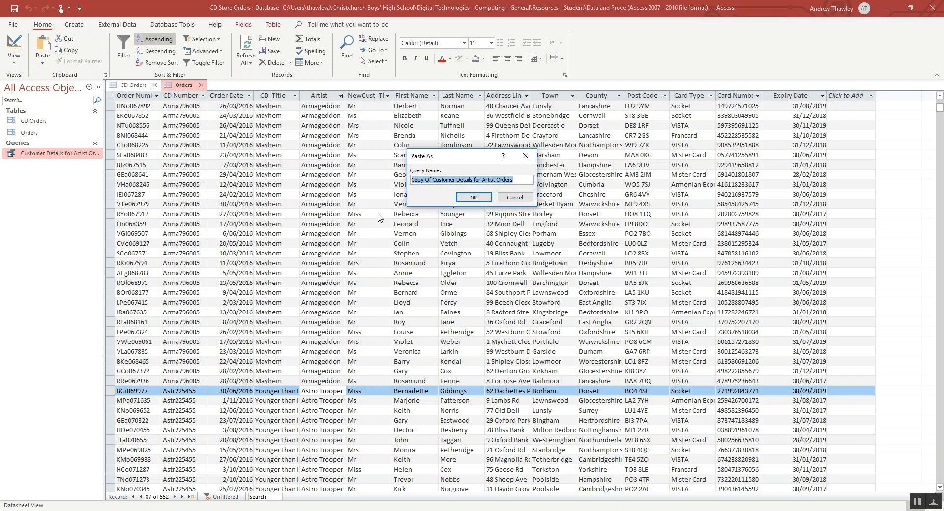
{"action": "type", "text": "C"}
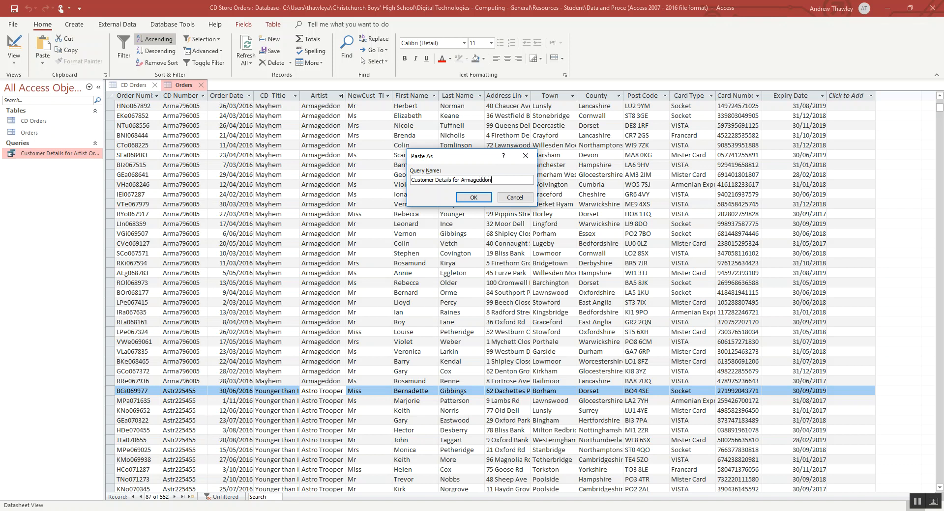
{"action": "key", "text": "Return"}
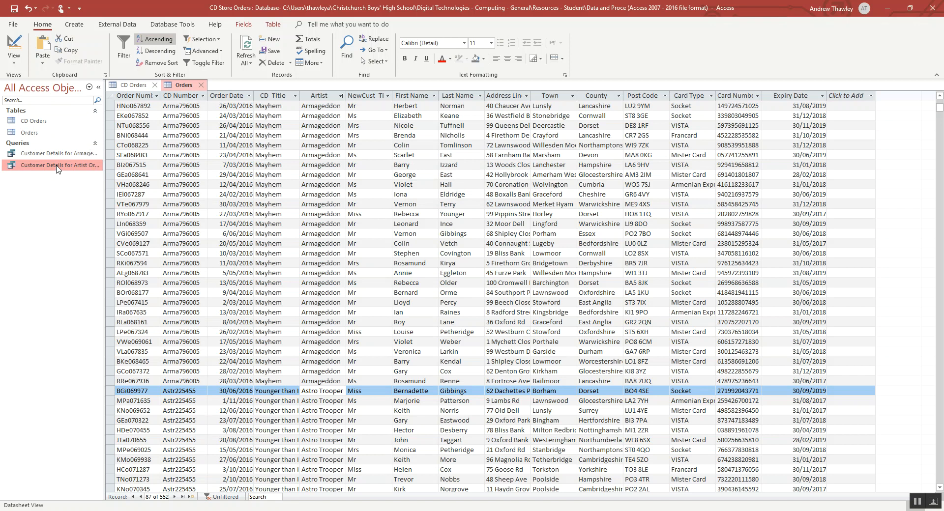
- Open the Customer Details for Artist Orders query's design, replace its Artist criteria with Armageddon, and run it
{"action": "right_click", "coordinate": [58, 169]}
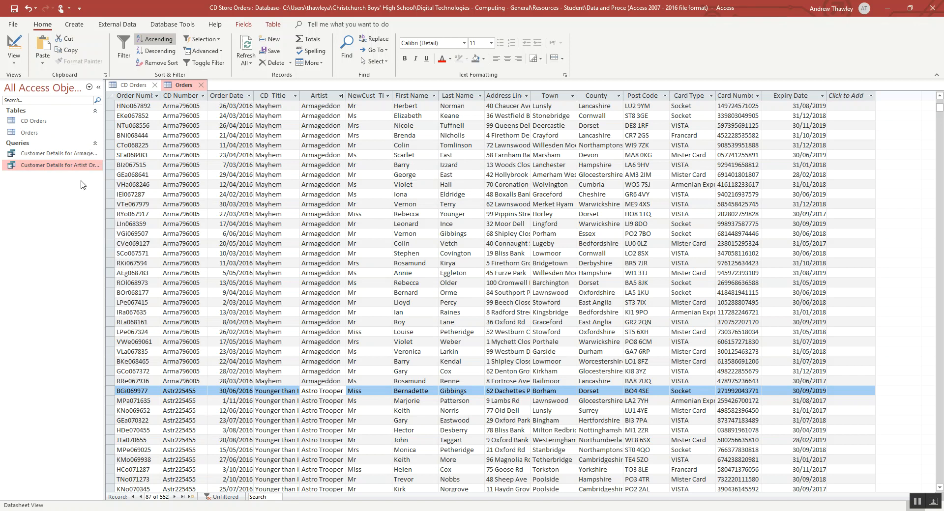
{"action": "left_click", "coordinate": [81, 184]}
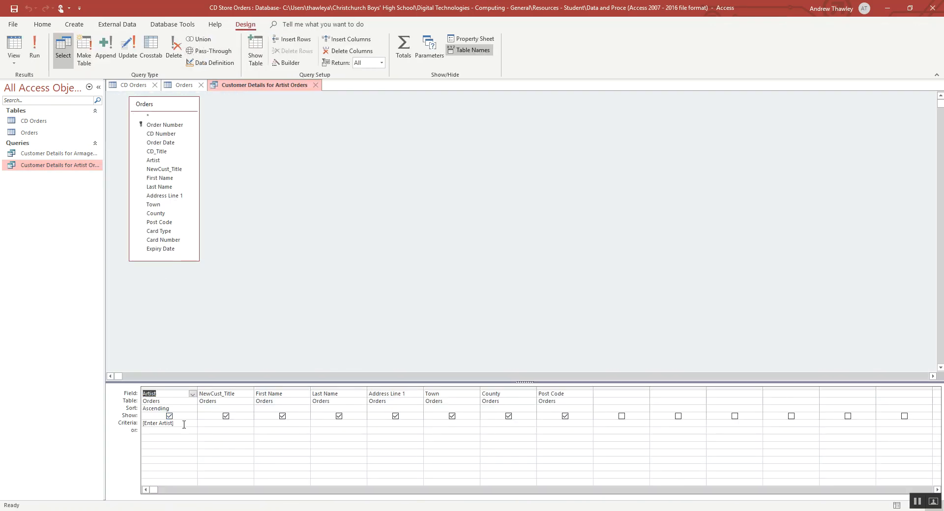
{"action": "left_click_drag", "start_coordinate": [184, 425], "coordinate": [114, 425]}
{"action": "type", "text": "Armageddon"}
{"action": "left_click", "coordinate": [14, 45]}
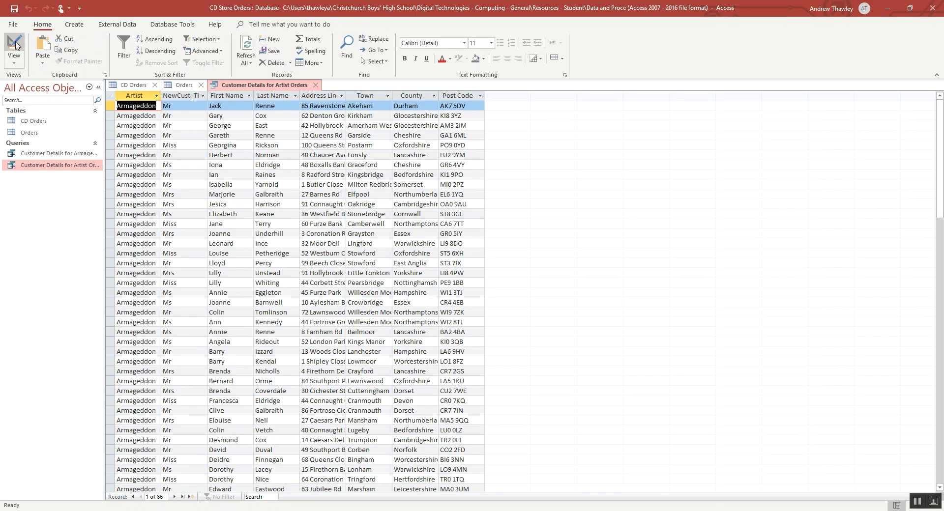
- Look through the Armageddon customer records, then close the query and save its design changes
{"action": "scroll", "coordinate": [174, 235], "scroll_direction": "down", "scroll_amount": 5}
{"action": "scroll", "coordinate": [174, 235], "scroll_direction": "up", "scroll_amount": 6}
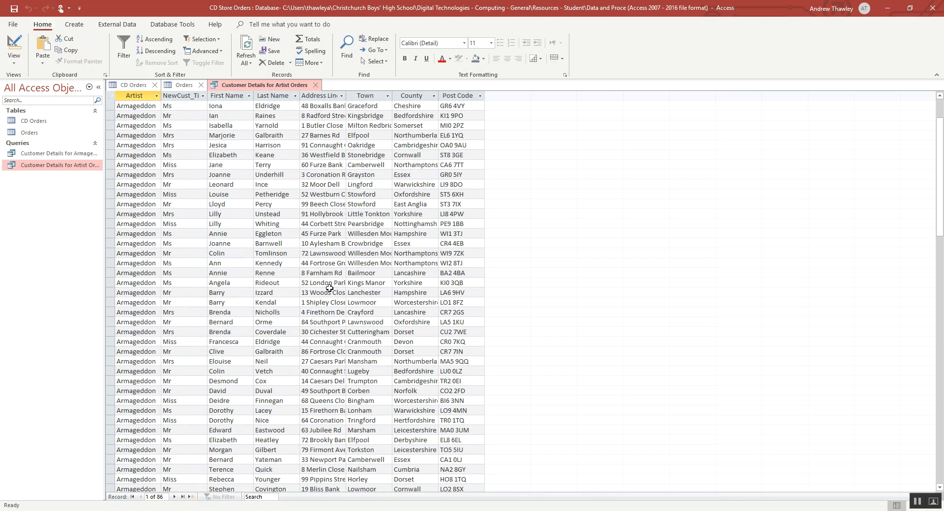
{"action": "scroll", "coordinate": [329, 288], "scroll_direction": "down", "scroll_amount": 1}
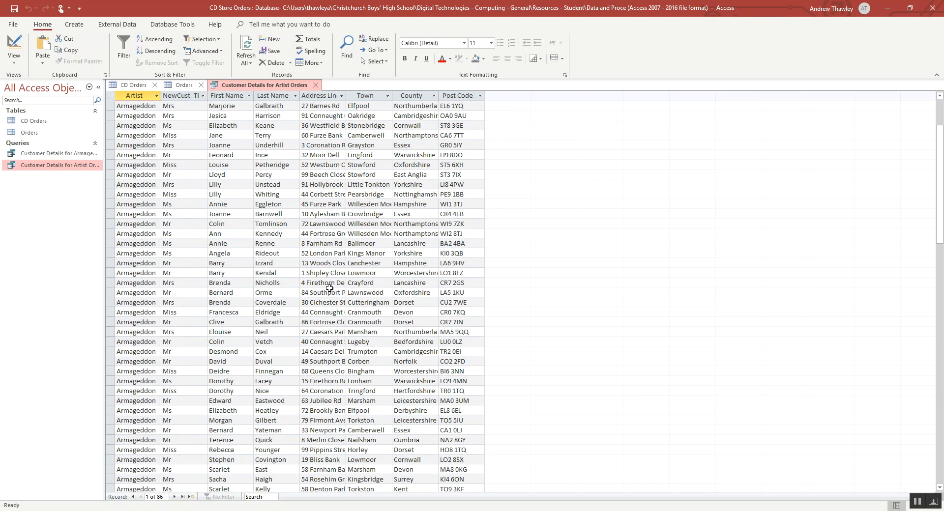
{"action": "scroll", "coordinate": [330, 288], "scroll_direction": "down", "scroll_amount": 1}
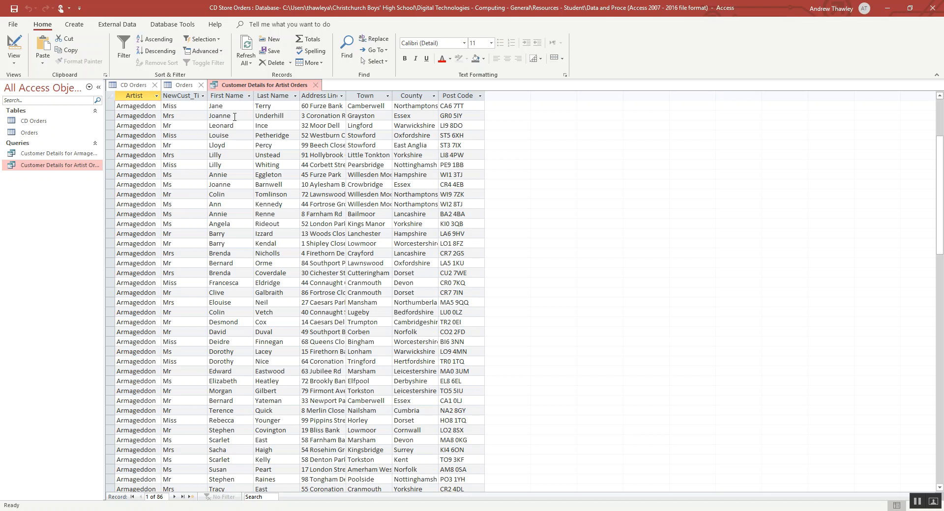
{"action": "left_click", "coordinate": [317, 89]}
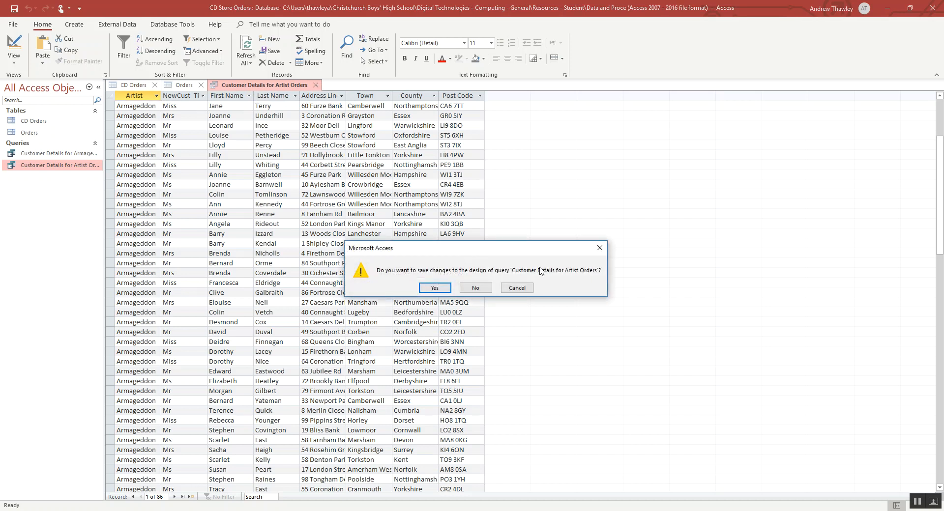
{"action": "left_click", "coordinate": [438, 289]}
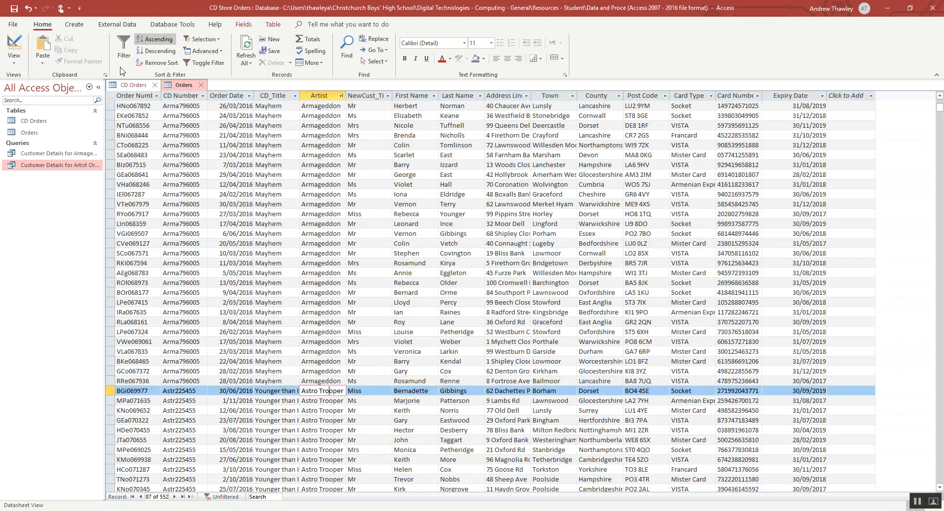
- Start a Report Wizard report based on the Customer Details for Armageddon query, including every field except Artist
{"action": "left_click", "coordinate": [76, 25]}
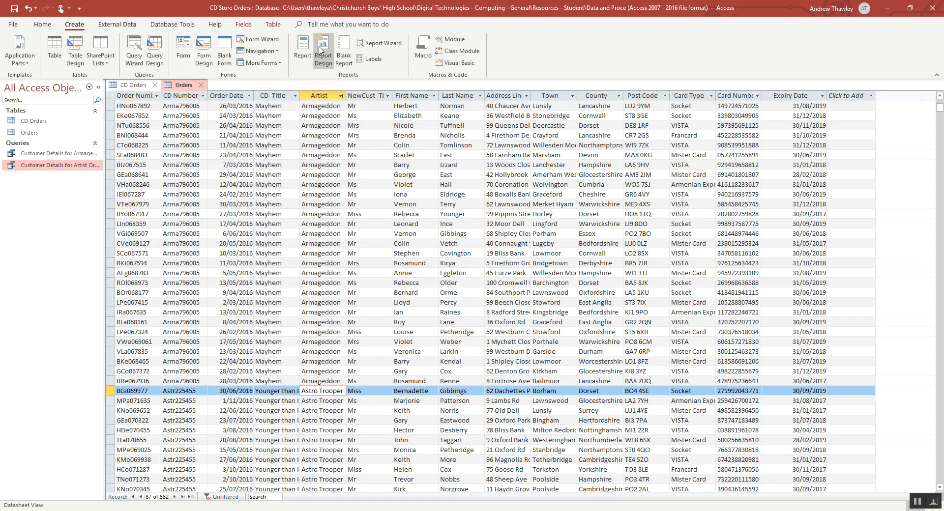
{"action": "left_click", "coordinate": [375, 45]}
{"action": "left_click", "coordinate": [435, 290]}
{"action": "left_click", "coordinate": [483, 180]}
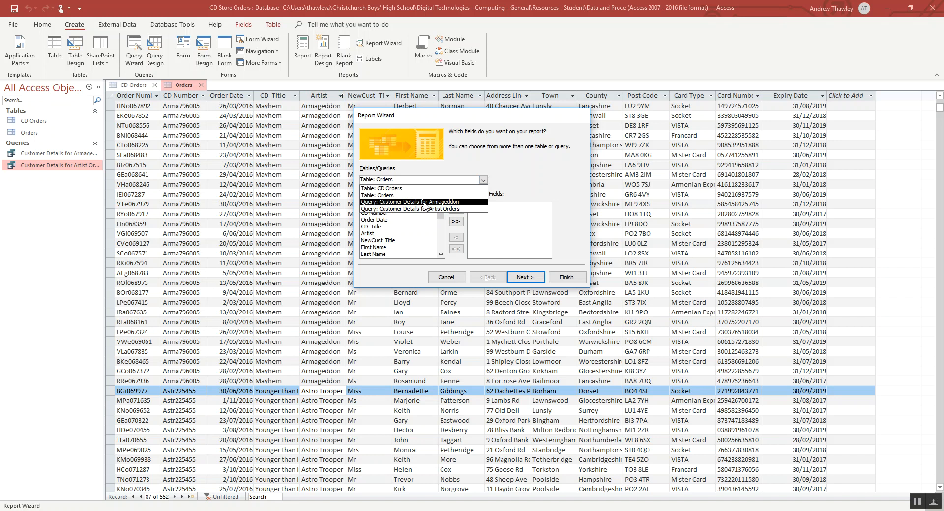
{"action": "left_click", "coordinate": [424, 203]}
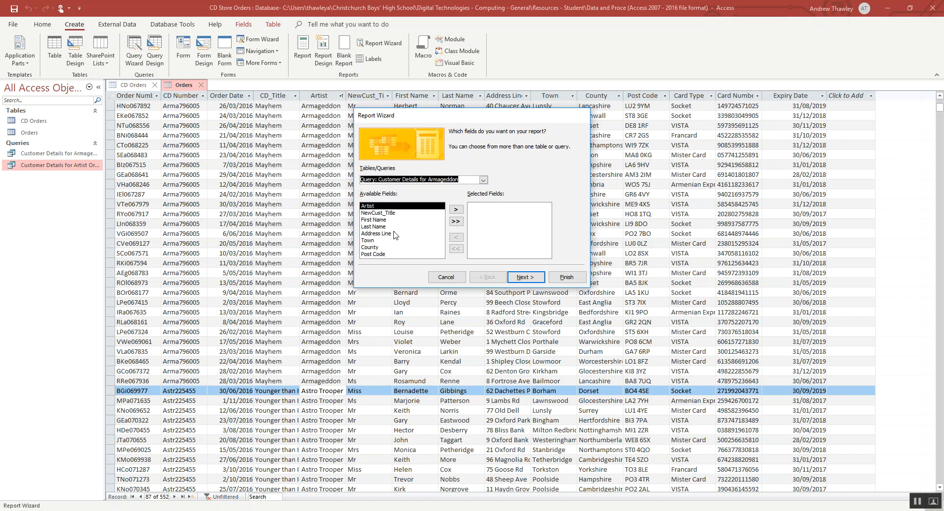
{"action": "left_click", "coordinate": [455, 222]}
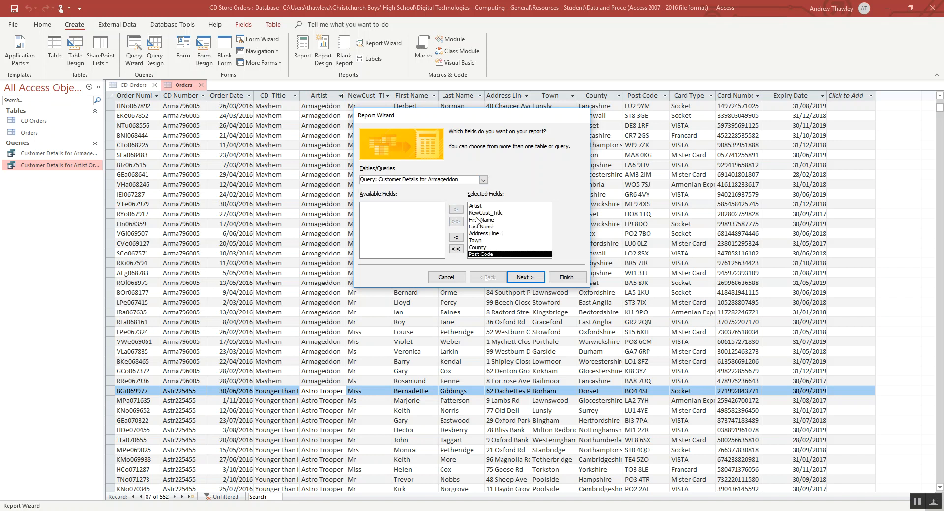
{"action": "double_click", "coordinate": [479, 207]}
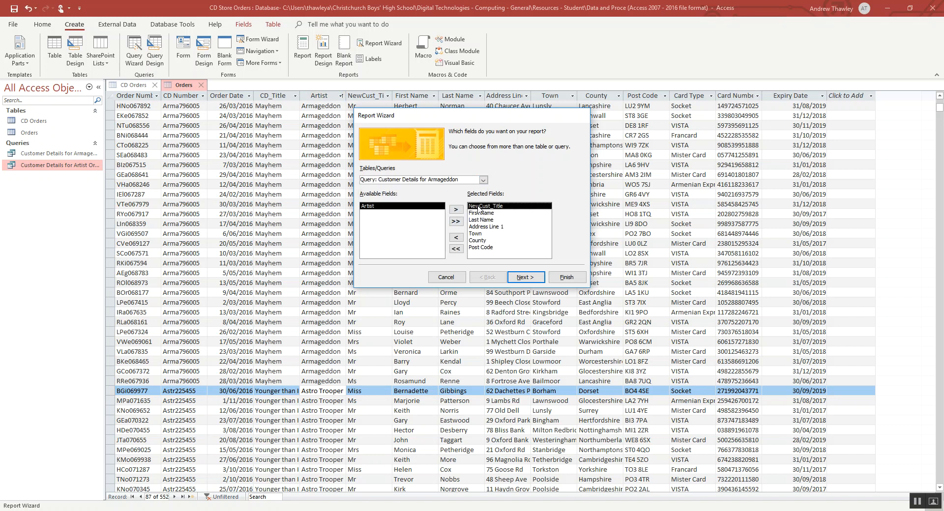
{"action": "left_click", "coordinate": [521, 279]}
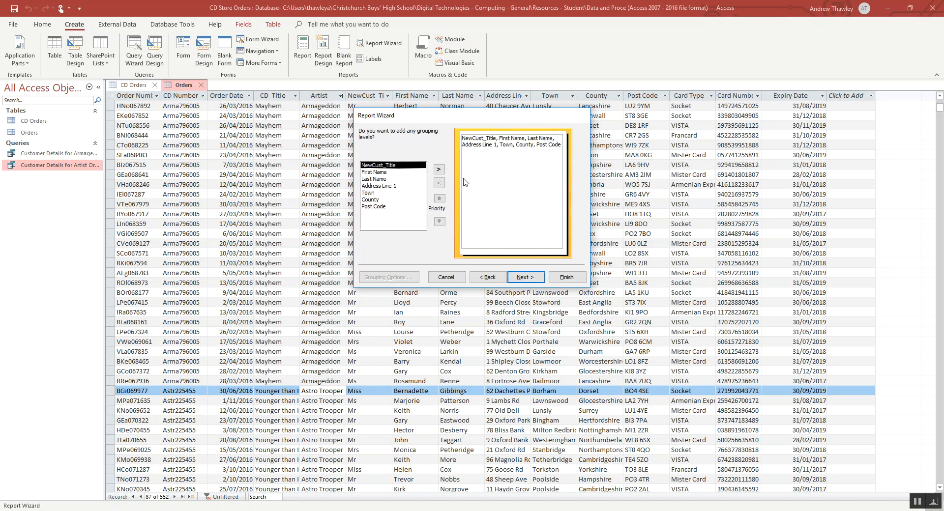
- Leave the report ungrouped and sort its records by County in ascending order
{"action": "left_click", "coordinate": [522, 278]}
{"action": "left_click", "coordinate": [532, 166]}
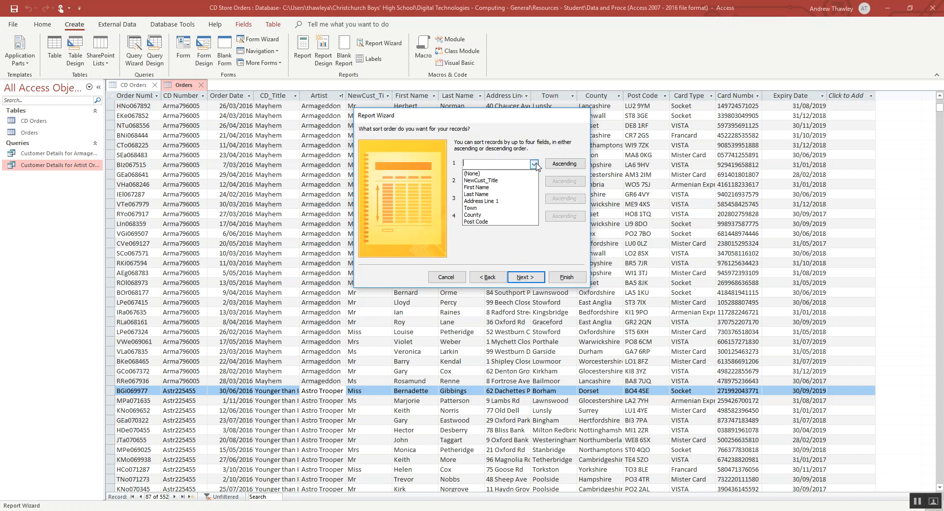
{"action": "left_click", "coordinate": [490, 218]}
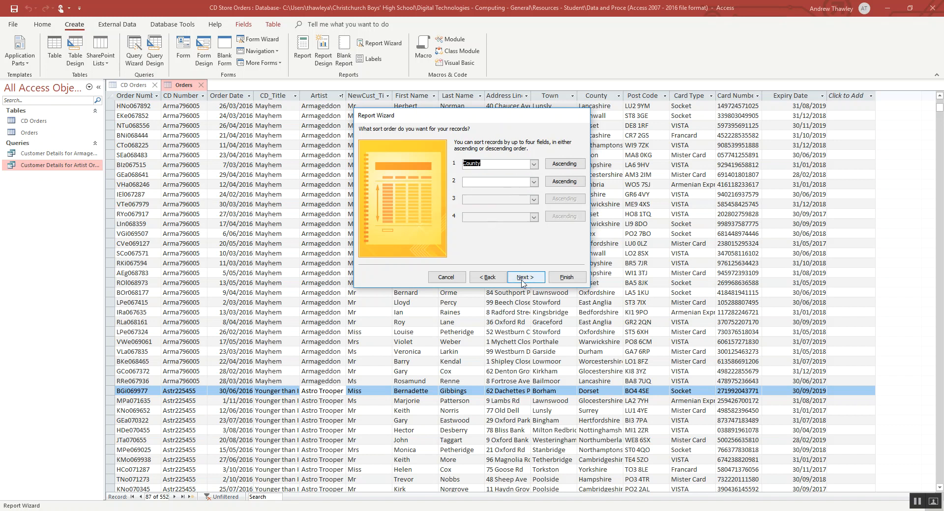
{"action": "left_click", "coordinate": [522, 281]}
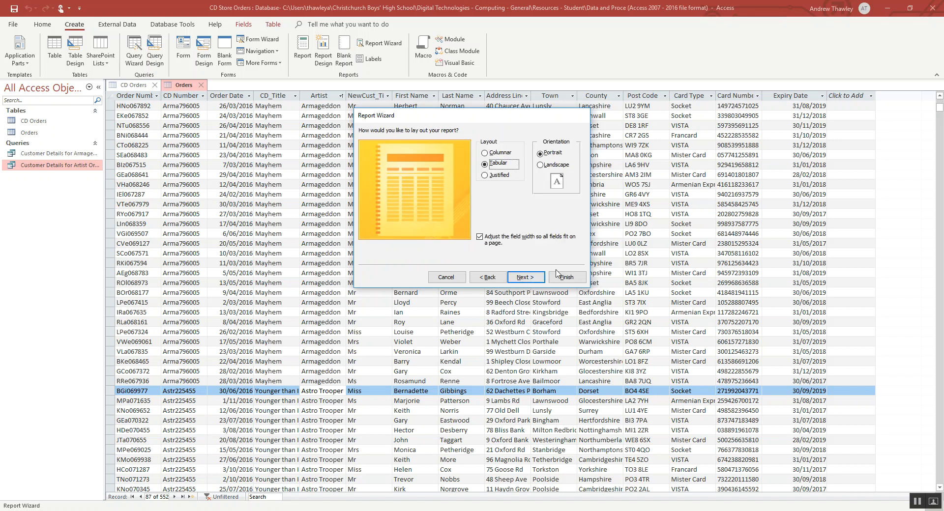
- Finish the report with the tabular portrait layout and enter "Armageddon" as the artist for the preview
{"action": "left_click", "coordinate": [536, 278]}
{"action": "left_click", "coordinate": [570, 278]}
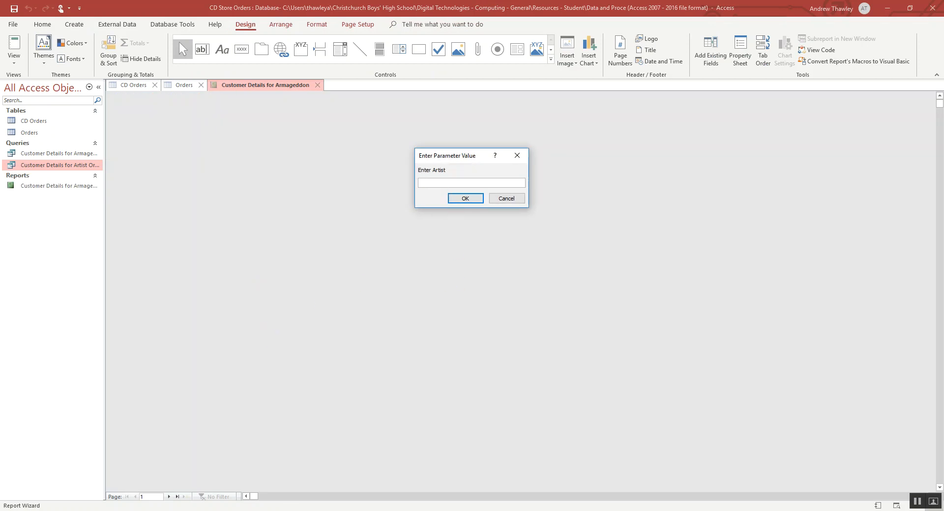
{"action": "type", "text": "Armageddon"}
{"action": "key", "text": "Return"}
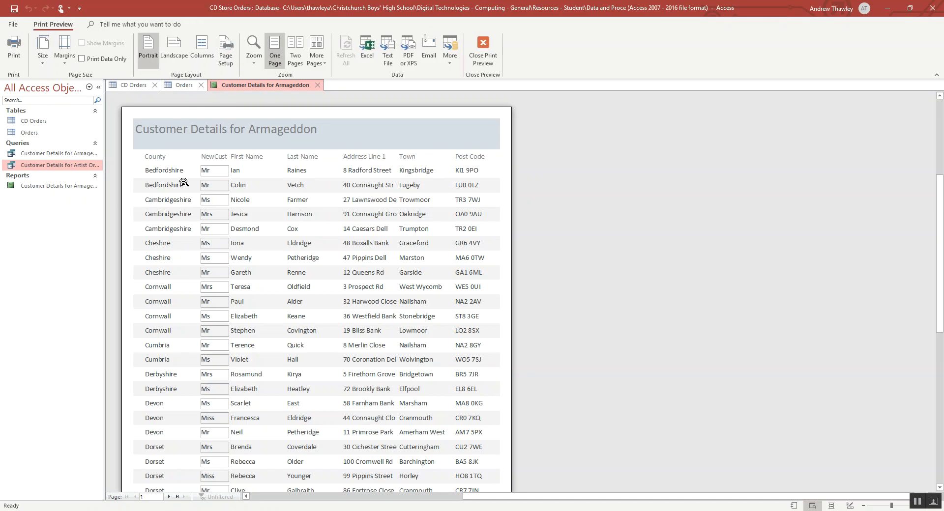
- Review the Customer Details for Armageddon report preview, then close it and stay in Design View
{"action": "scroll", "coordinate": [184, 183], "scroll_direction": "down", "scroll_amount": 3}
{"action": "scroll", "coordinate": [184, 182], "scroll_direction": "up", "scroll_amount": 4}
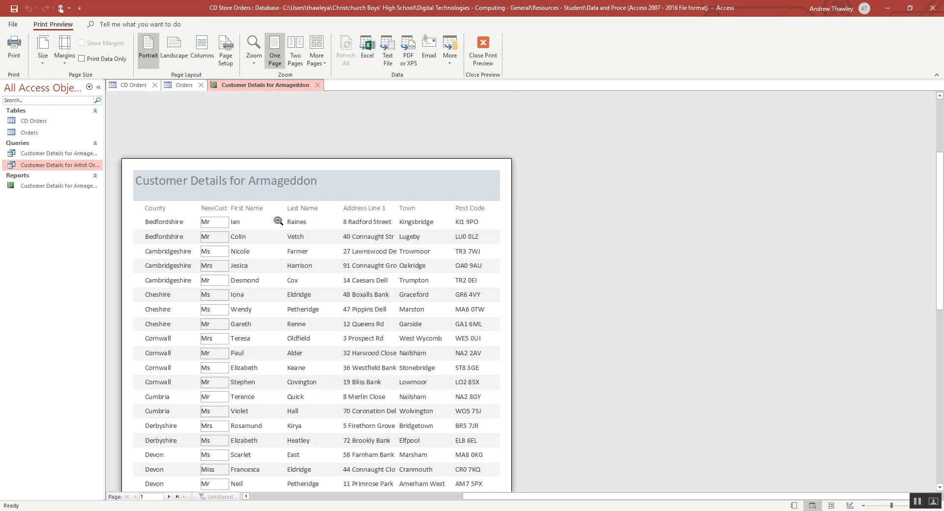
{"action": "left_click", "coordinate": [483, 49]}
{"action": "left_click", "coordinate": [14, 56]}
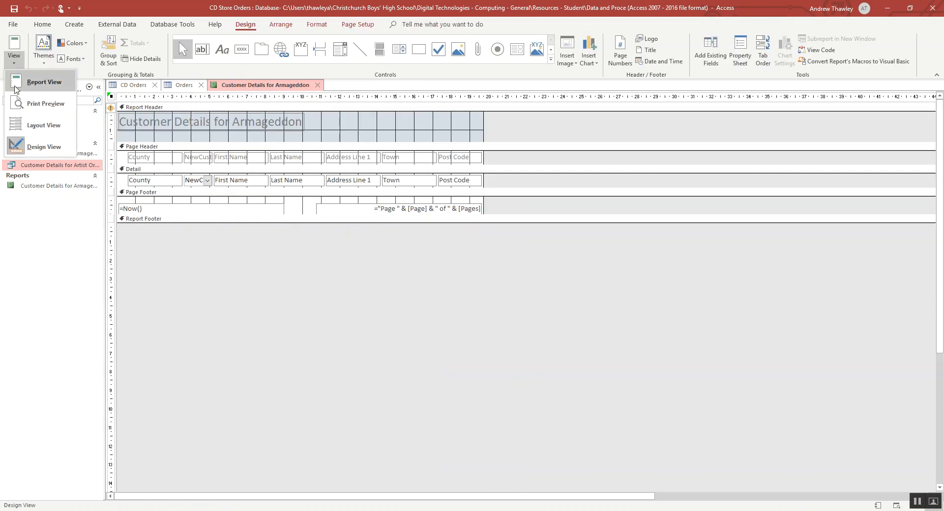
{"action": "left_click", "coordinate": [34, 148]}
- Select the words "Customer Details for" in the report header title
{"action": "left_click", "coordinate": [255, 121]}
{"action": "left_click", "coordinate": [233, 121]}
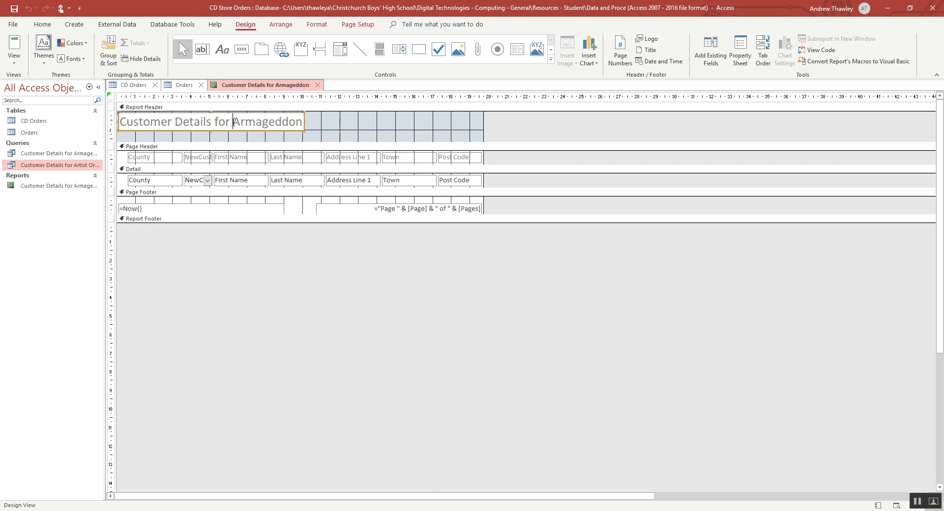
{"action": "left_click_drag", "start_coordinate": [233, 121], "coordinate": [102, 129]}
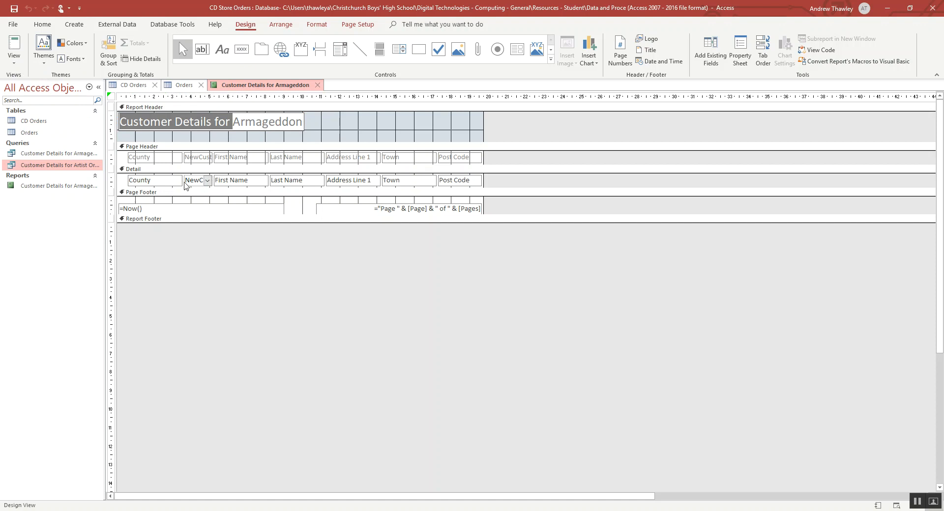
{"action": "left_click", "coordinate": [152, 182]}
{"action": "left_click", "coordinate": [154, 158]}
{"action": "left_click", "coordinate": [208, 159], "text": "shift"}
{"action": "left_click", "coordinate": [245, 158], "text": "shift"}
{"action": "left_click", "coordinate": [285, 157], "text": "shift"}
{"action": "left_click", "coordinate": [351, 157]}
{"action": "left_click", "coordinate": [388, 159], "text": "shift"}
{"action": "left_click", "coordinate": [421, 147]}
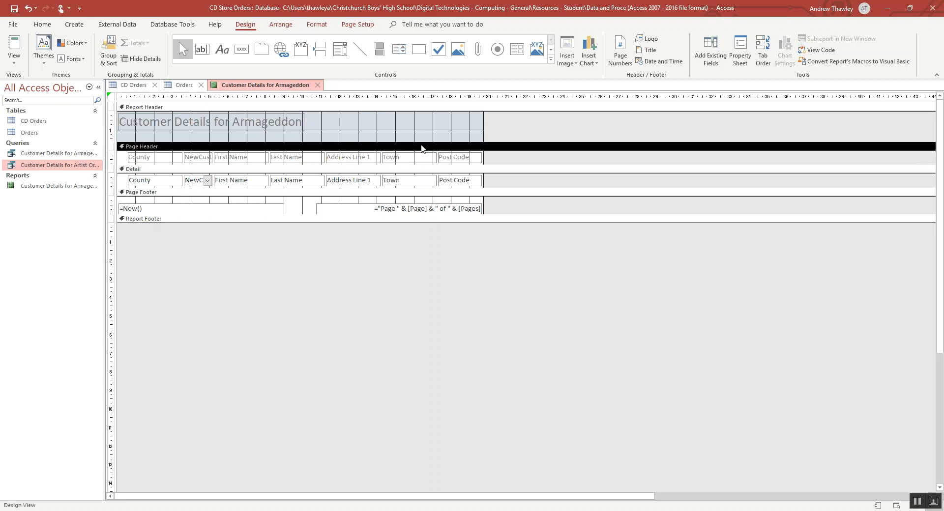
- Select all seven column heading labels in the Page Header together, from Post Code back to County
{"action": "left_click", "coordinate": [457, 158]}
{"action": "left_click", "coordinate": [400, 158], "text": "shift"}
{"action": "left_click", "coordinate": [326, 161], "text": "shift"}
{"action": "left_click", "coordinate": [273, 159], "text": "shift"}
{"action": "left_click", "coordinate": [227, 158], "text": "shift"}
{"action": "left_click", "coordinate": [196, 160], "text": "shift"}
{"action": "left_click", "coordinate": [173, 162], "text": "shift"}
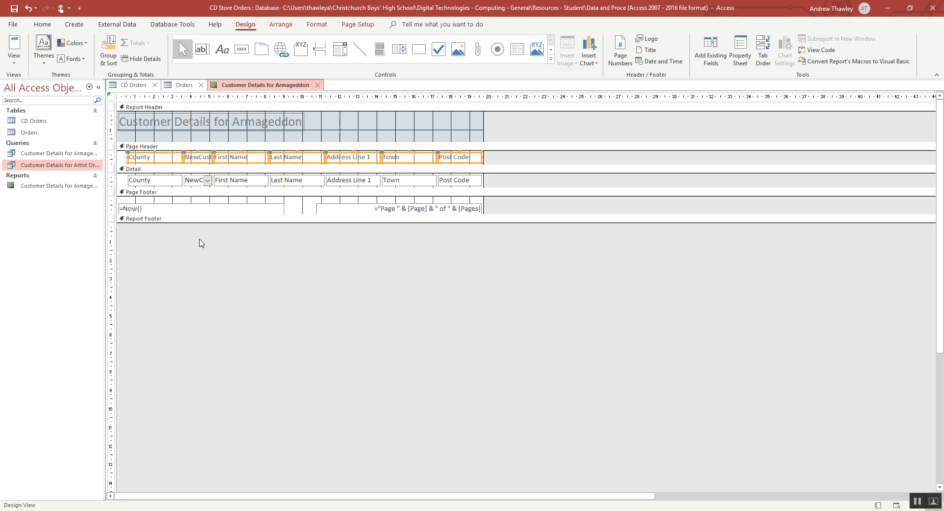